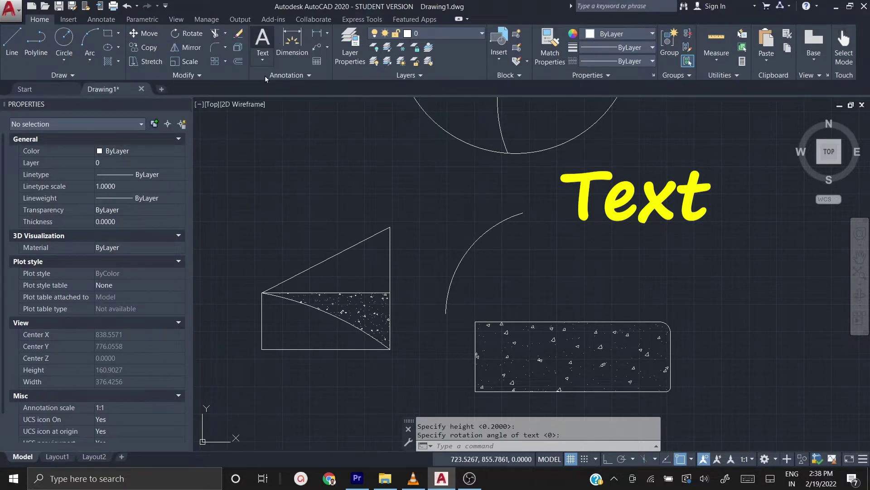
- Add the multiline text "Ground Floor plan" in the empty area above the triangle
click(263, 43)
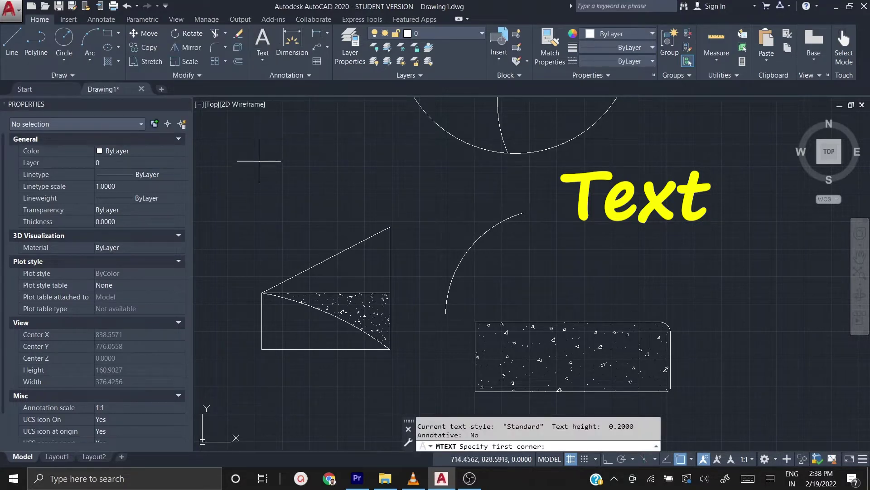
click(259, 190)
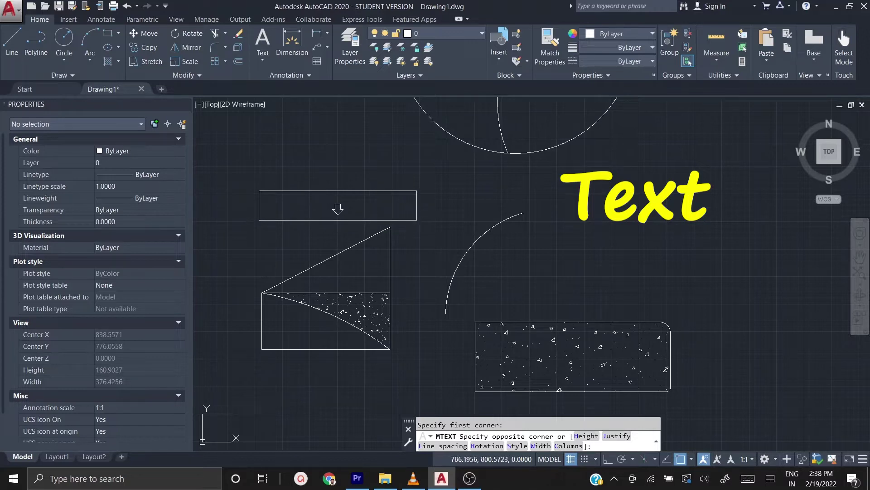
click(417, 220)
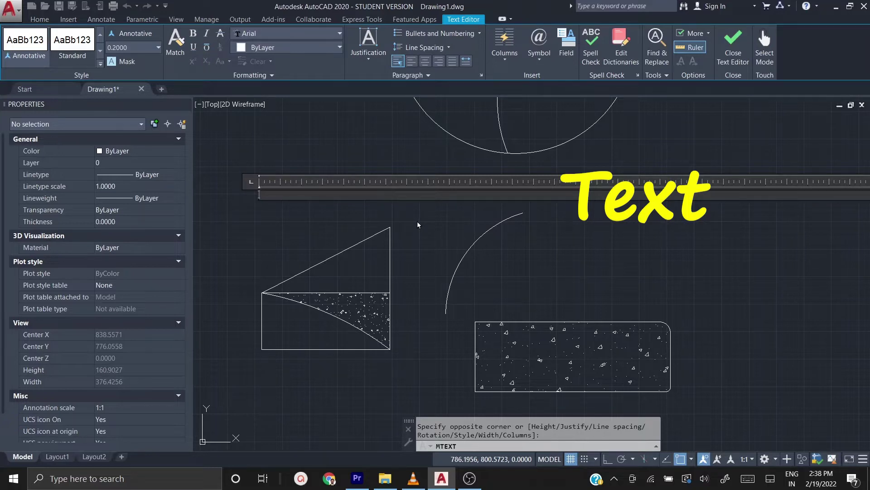
text(Ground Fl)
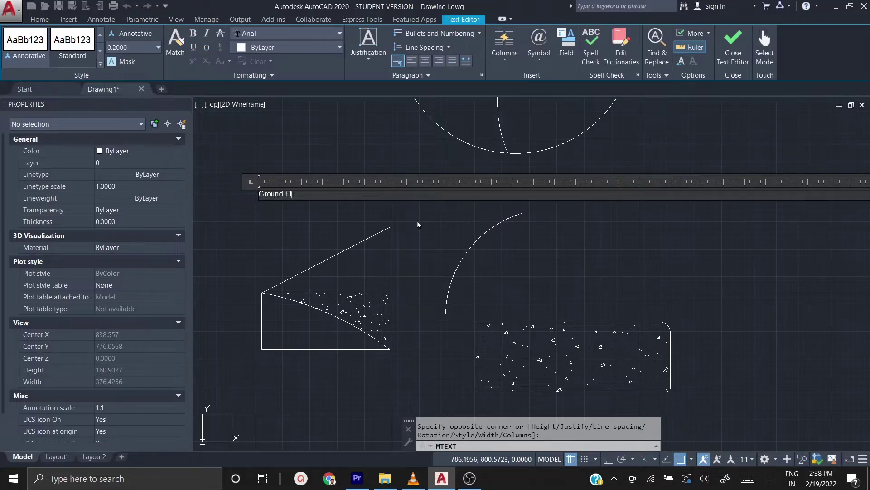
text(oor plan)
click(417, 221)
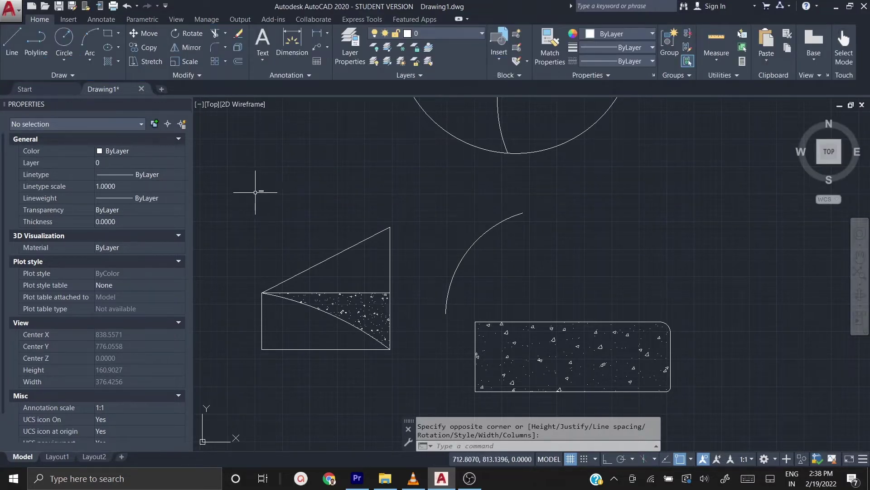
- Set the text height of the "Ground Floor plan" label to 5
scroll(254, 188, up, 8)
scroll(298, 210, up, 6)
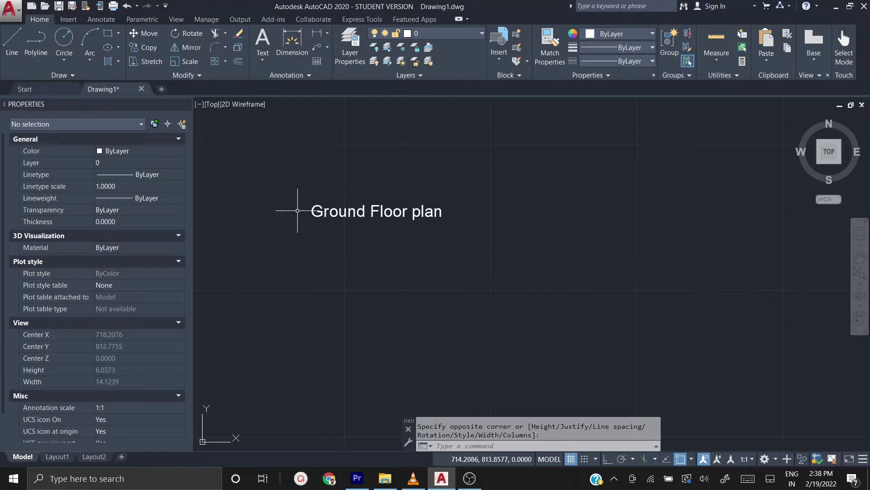
scroll(312, 193, down, 10)
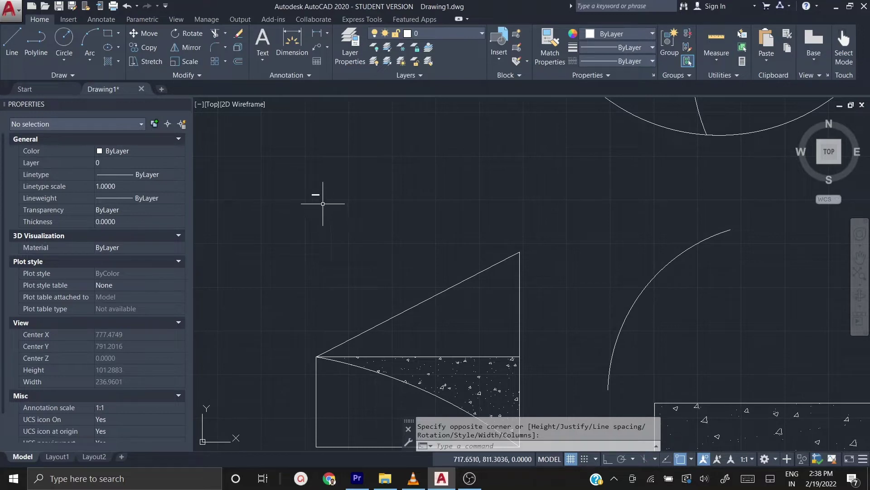
click(317, 194)
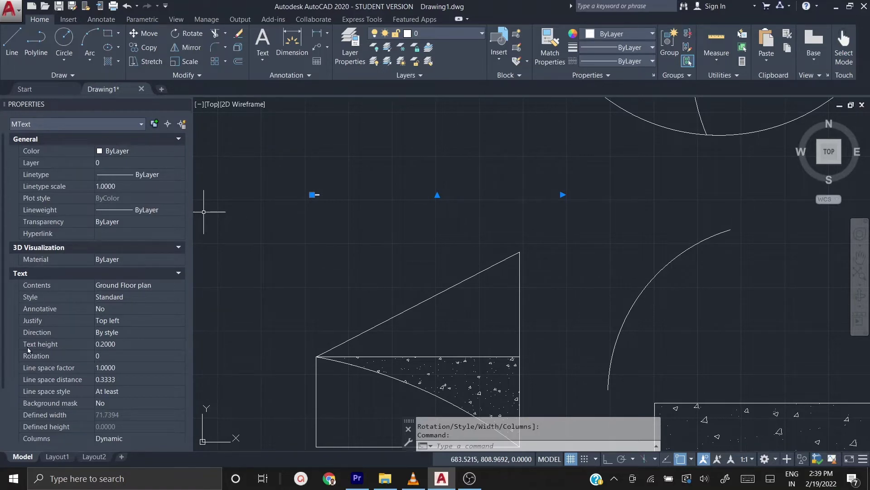
click(111, 344)
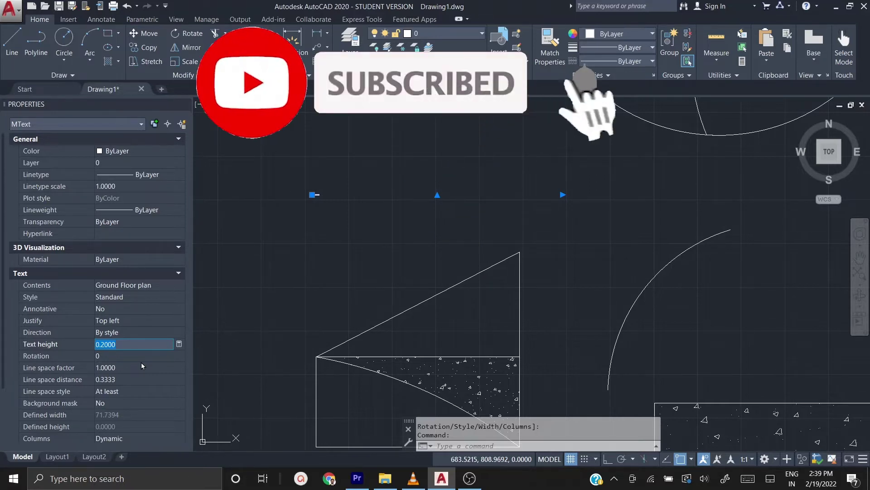
text(5)
key(Tab)
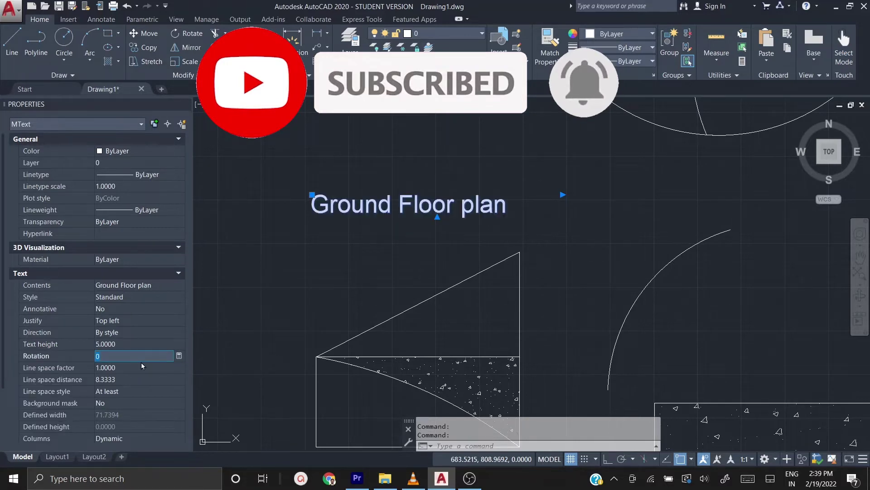
key(Escape)
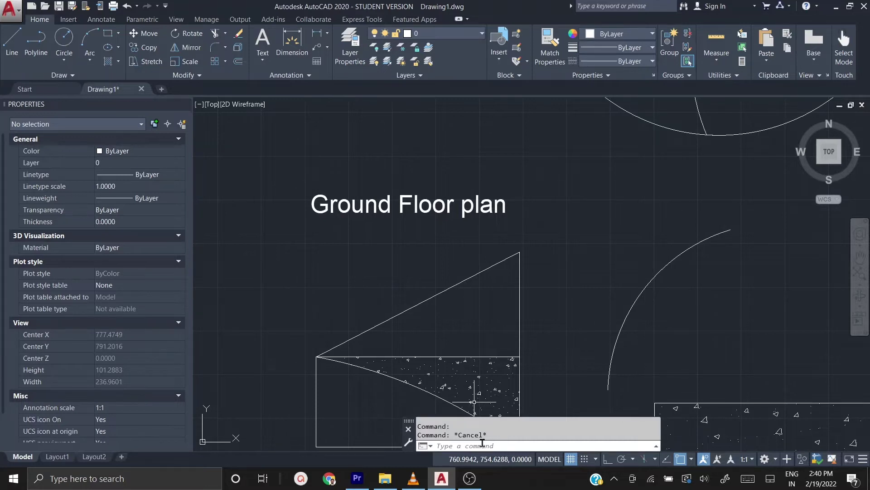
- Add the single-line text "First floor plan" above the "Ground Floor plan" label, with height 2 and rotation 0
click(482, 443)
text(TEXT)
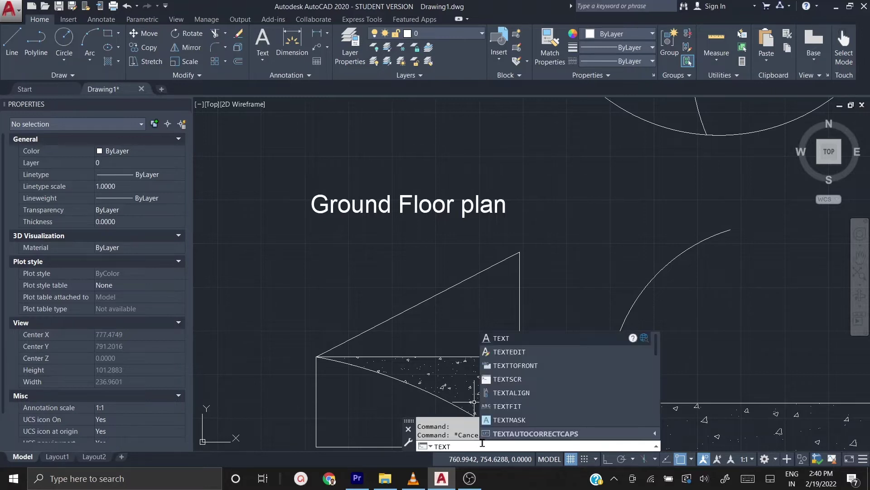
key(Return)
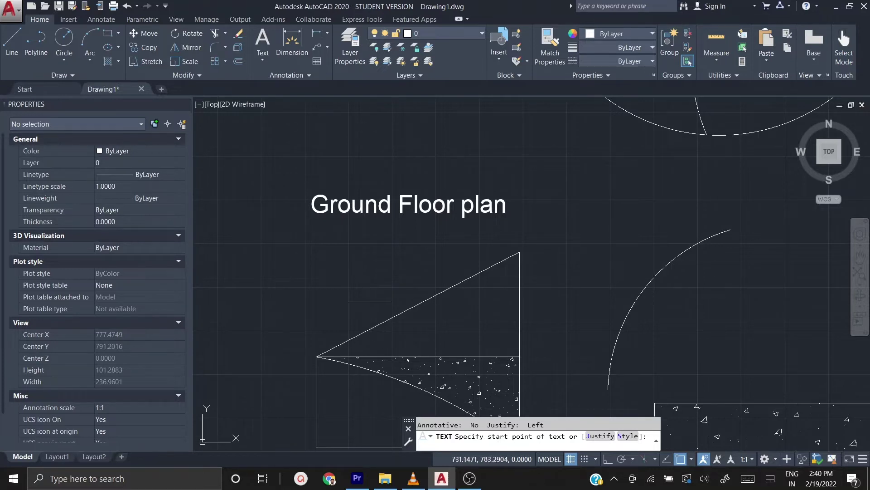
scroll(329, 272, down, 2)
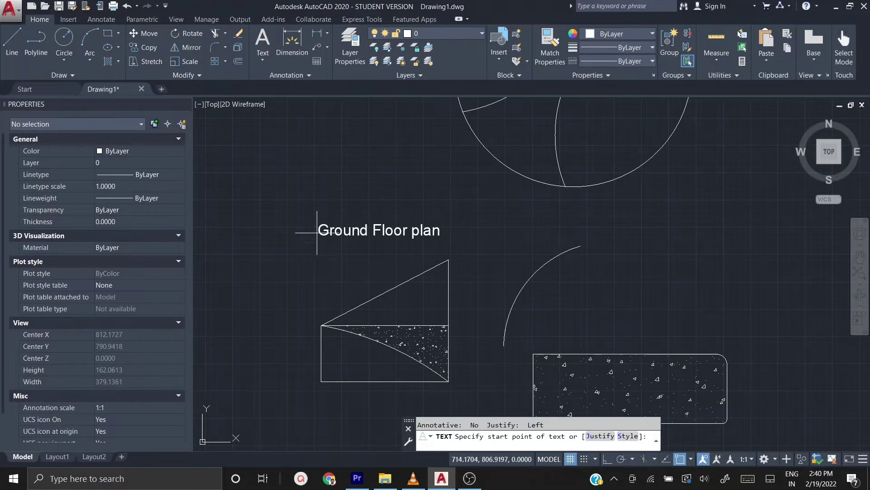
click(319, 180)
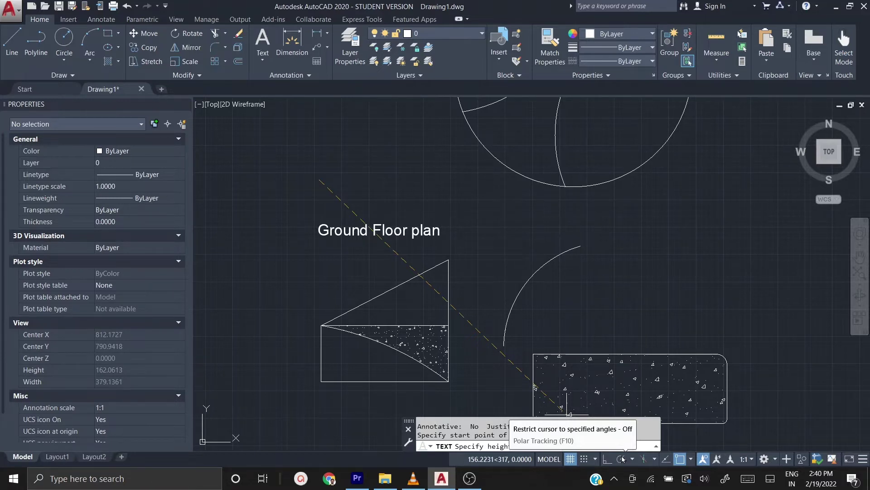
text(2)
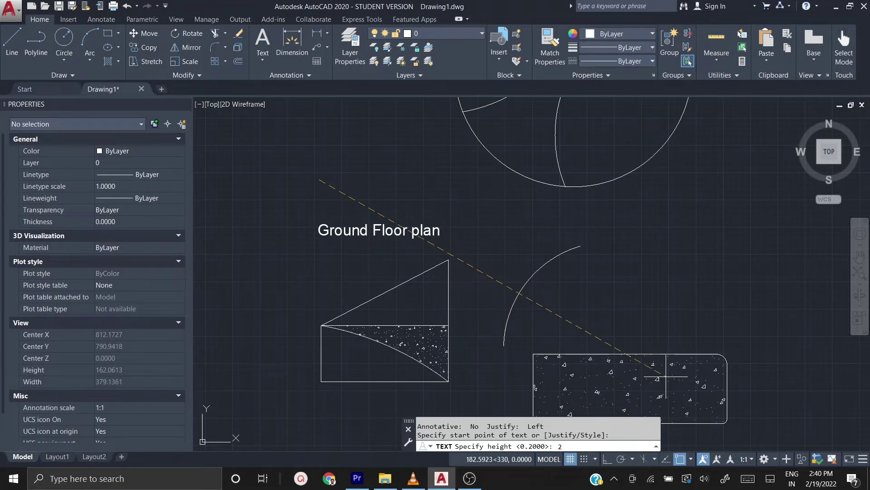
key(Return)
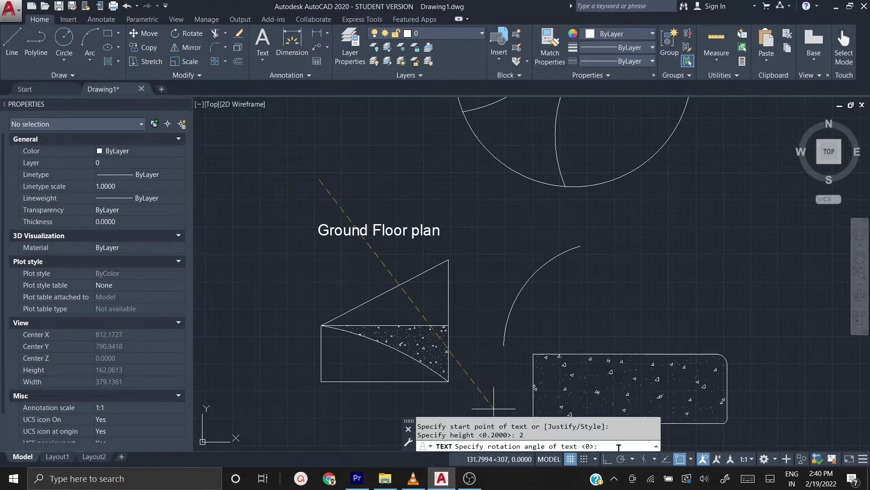
key(Return)
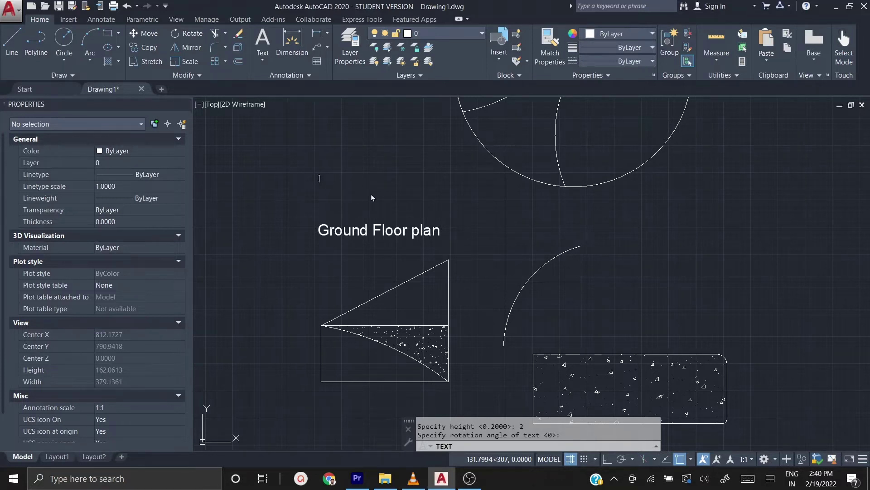
text(First floor plan)
click(371, 194)
key(Escape)
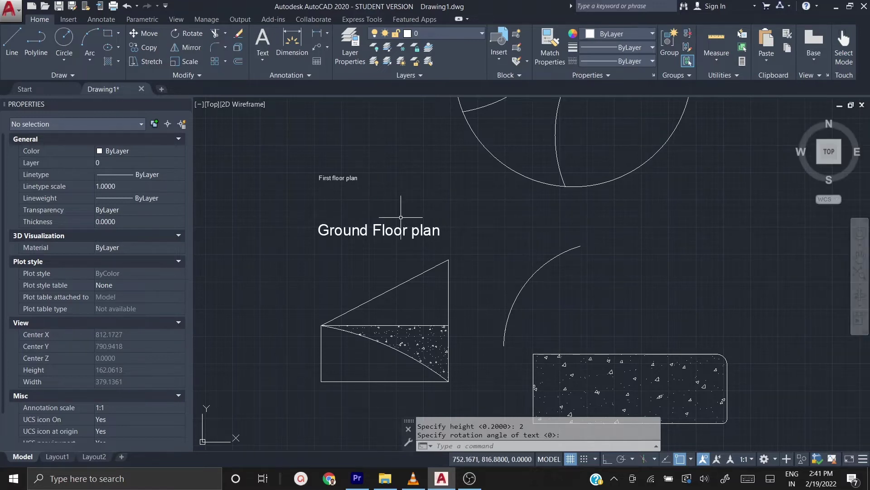
click(336, 178)
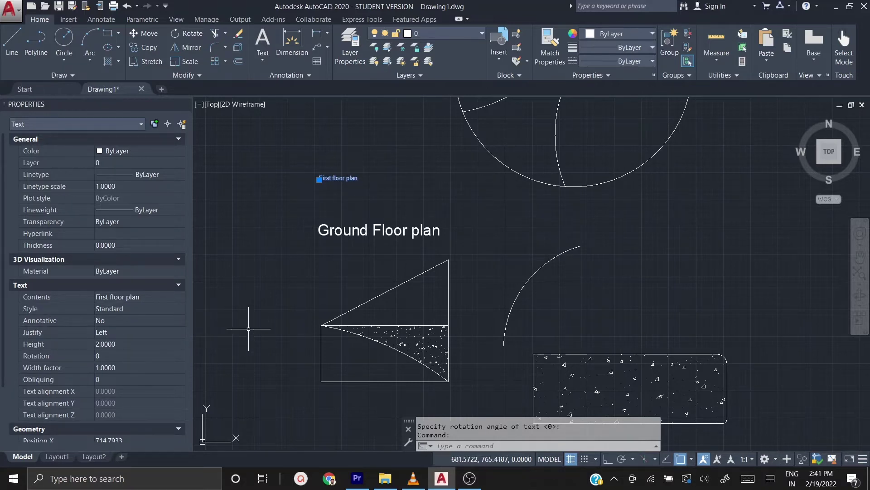
key(Escape)
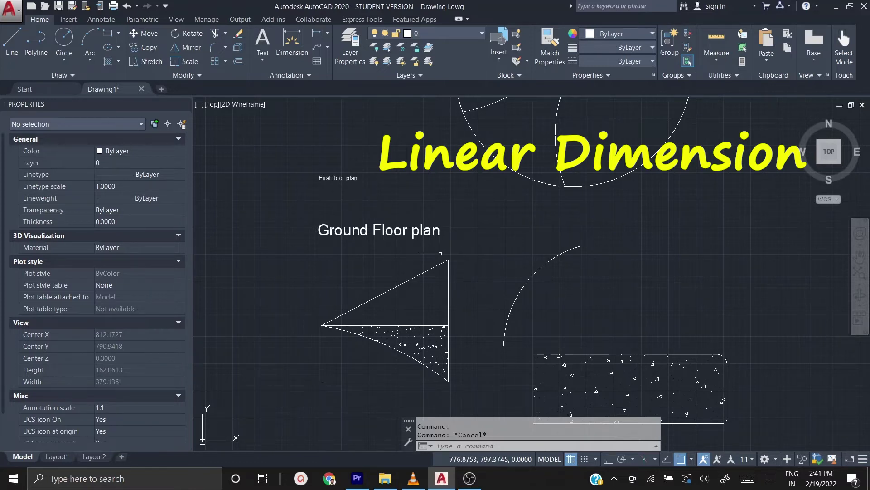
- Add a linear dimension along the bottom edge of the rectangle beneath the triangle, placing the dimension line just below it
click(319, 34)
middle_drag(374, 313, 369, 229)
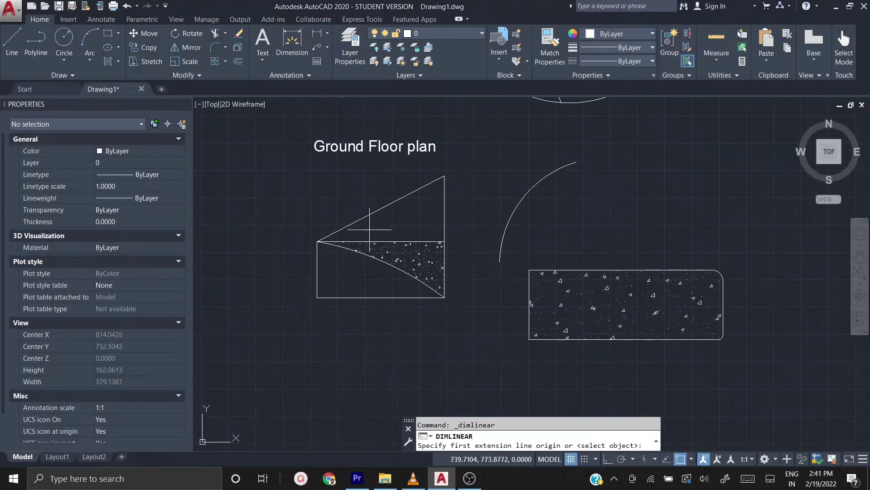
click(316, 298)
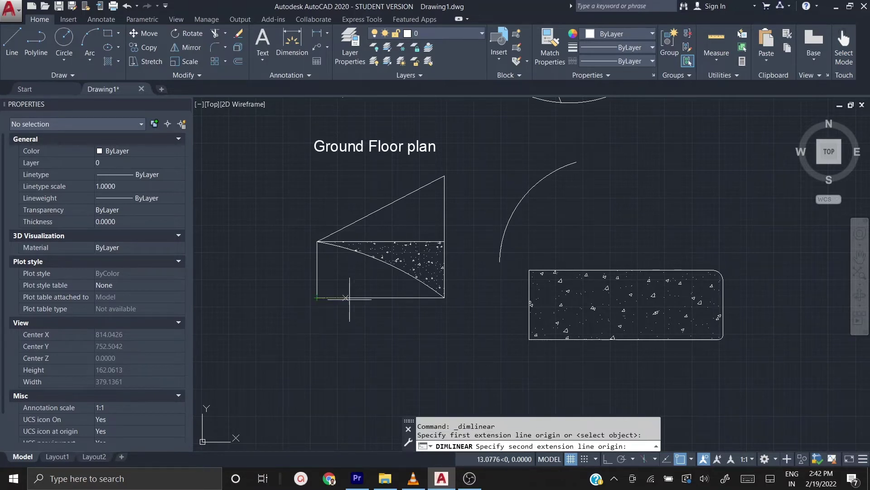
click(445, 297)
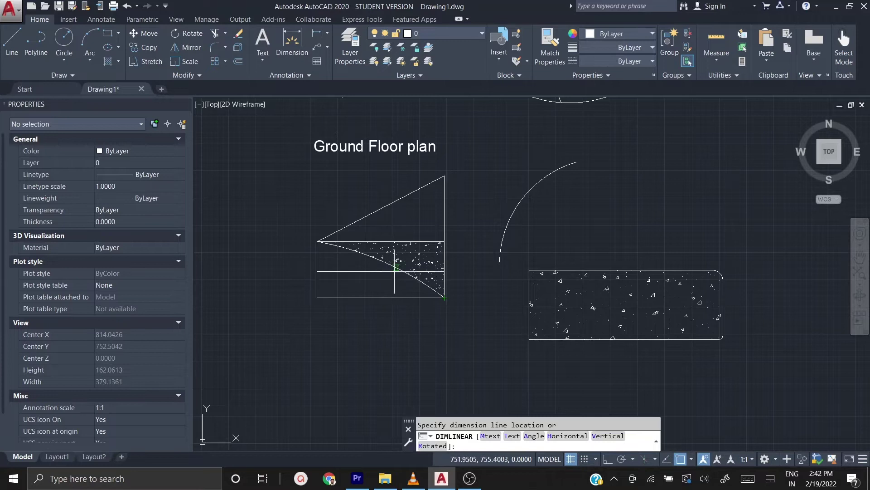
key(Escape)
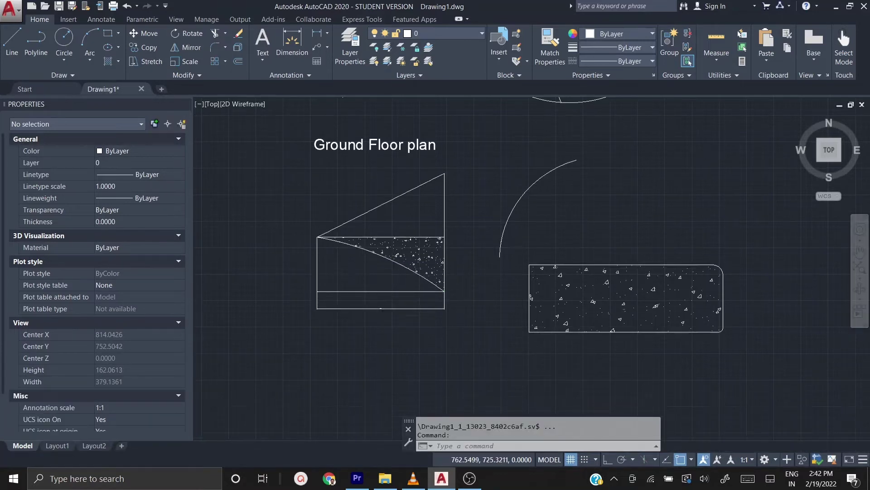
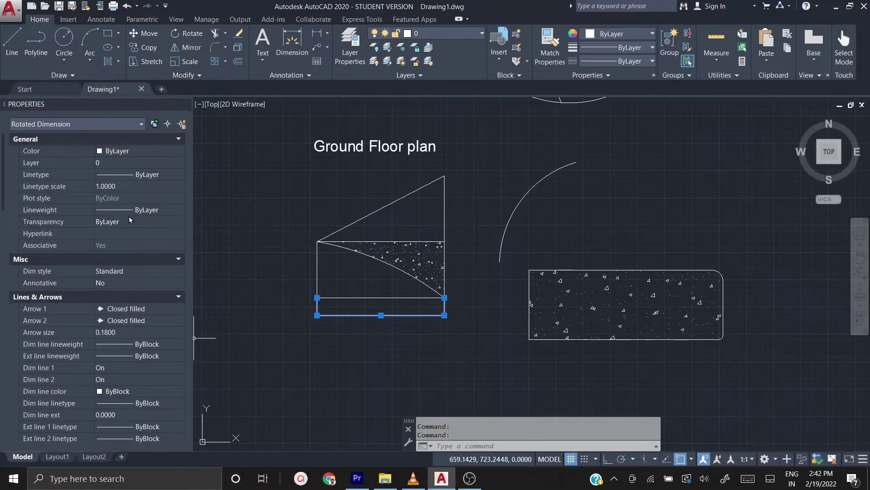
key(Escape)
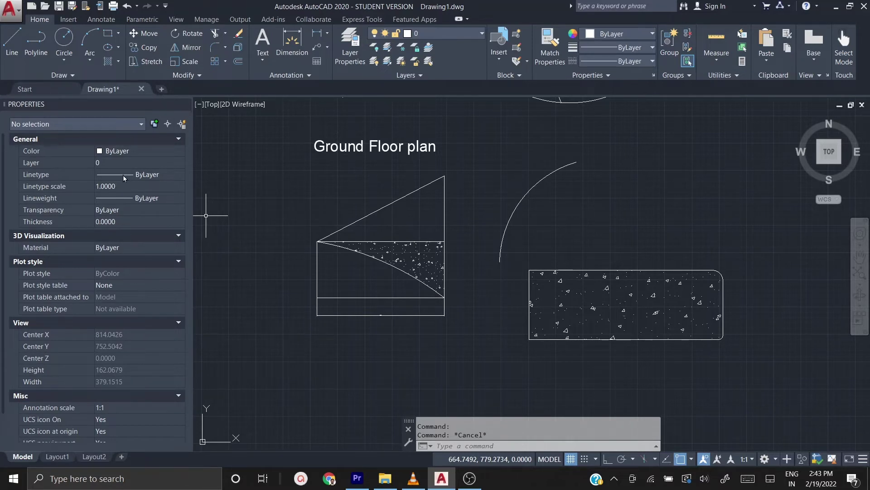
- Close the object properties and reopen them for the linear dimension below the rectangle
click(185, 104)
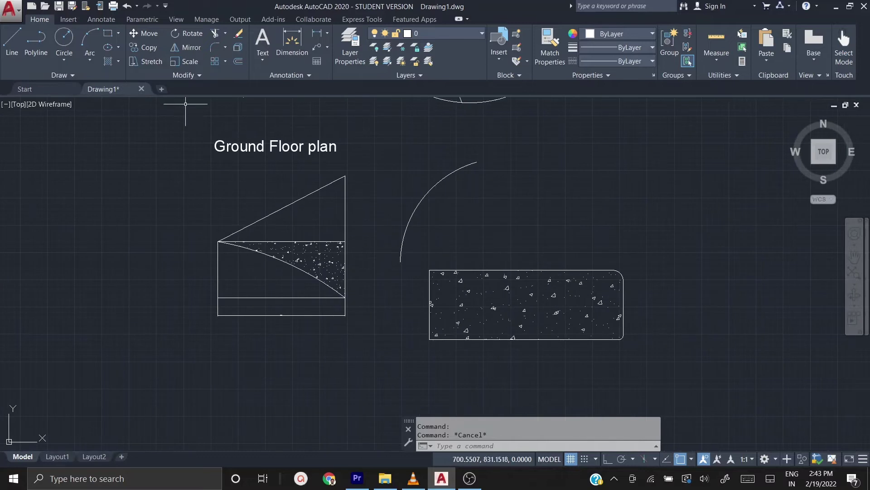
click(279, 315)
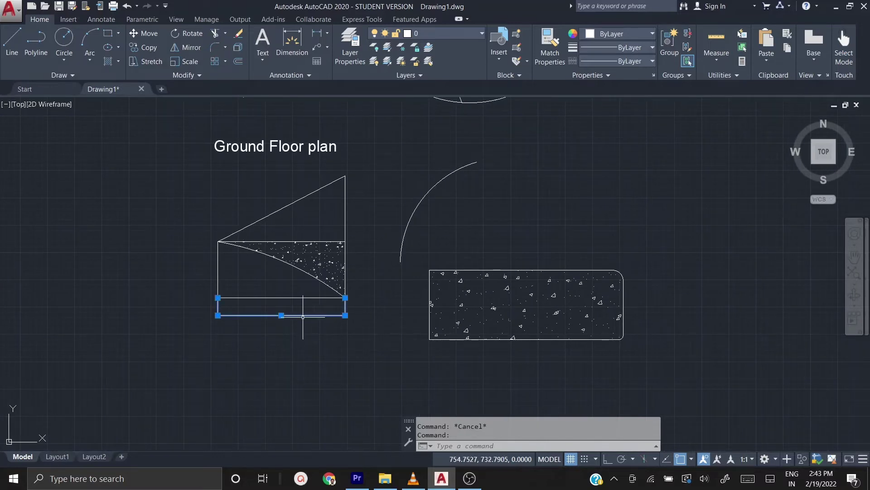
right_click(303, 317)
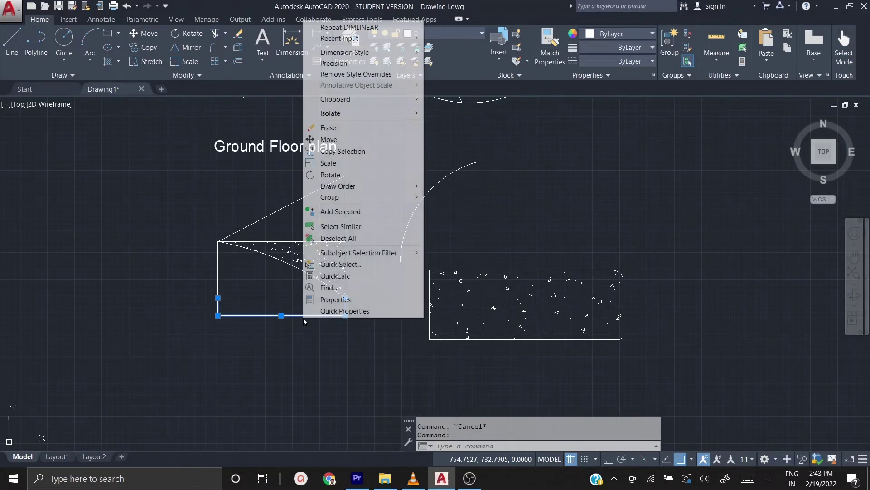
click(337, 299)
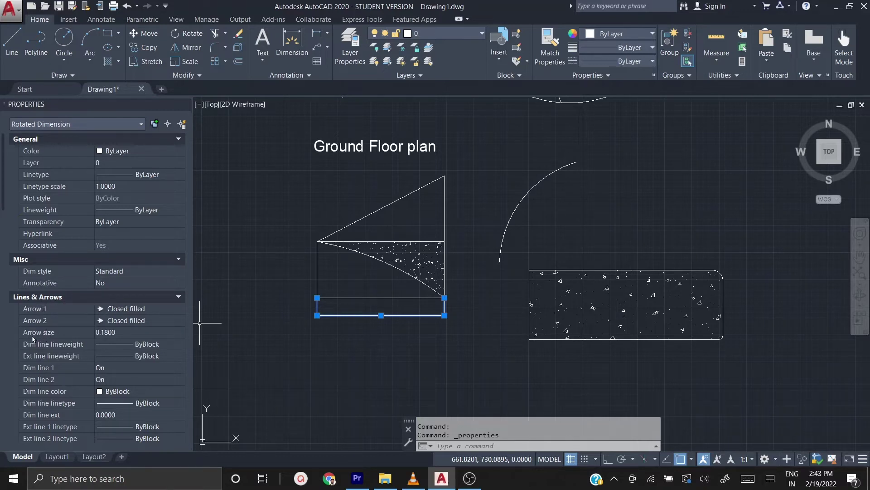
- Set the linear dimension's arrow size to 2
click(103, 331)
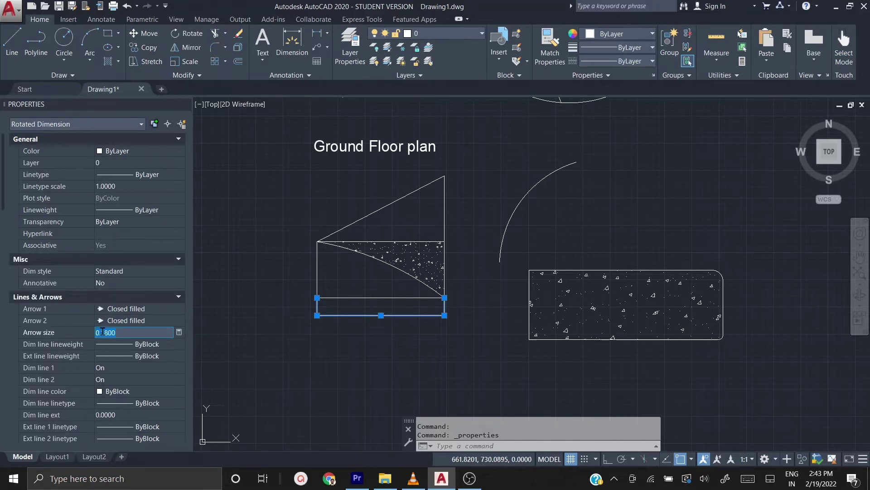
text(2)
key(Return)
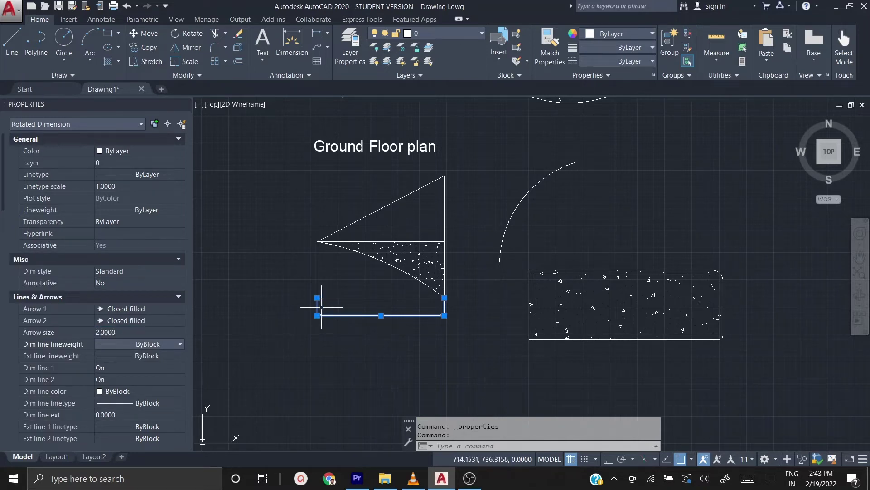
- Set the linear dimension's arrow size to 10
click(119, 334)
text(10)
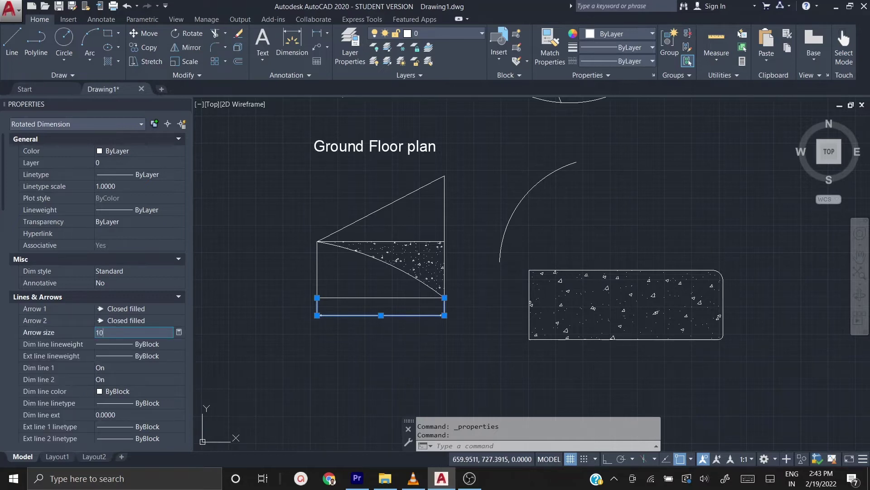
key(Return)
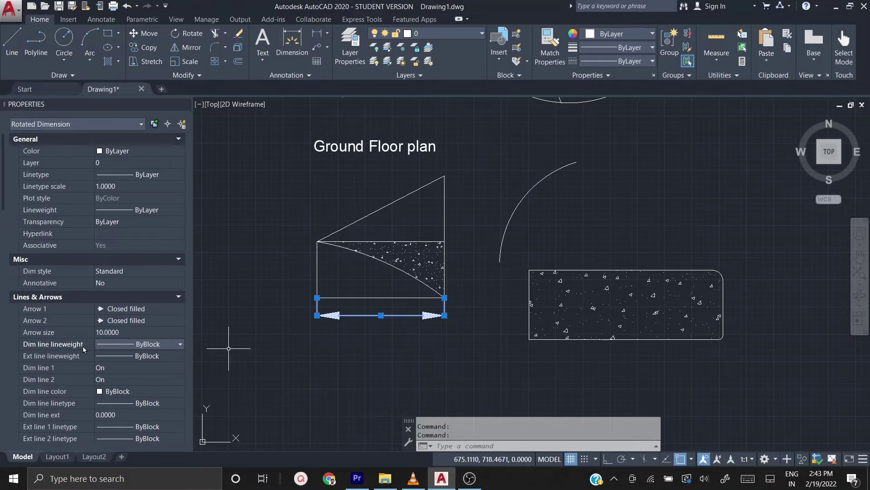
- Set the linear dimension's arrow size to 3 and preview the arrowhead types available for its first arrow
click(119, 332)
text(3)
key(Return)
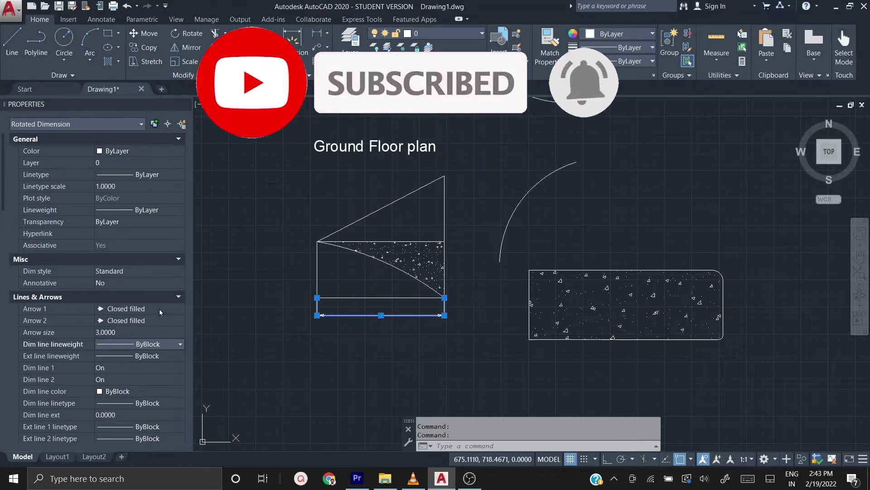
click(180, 308)
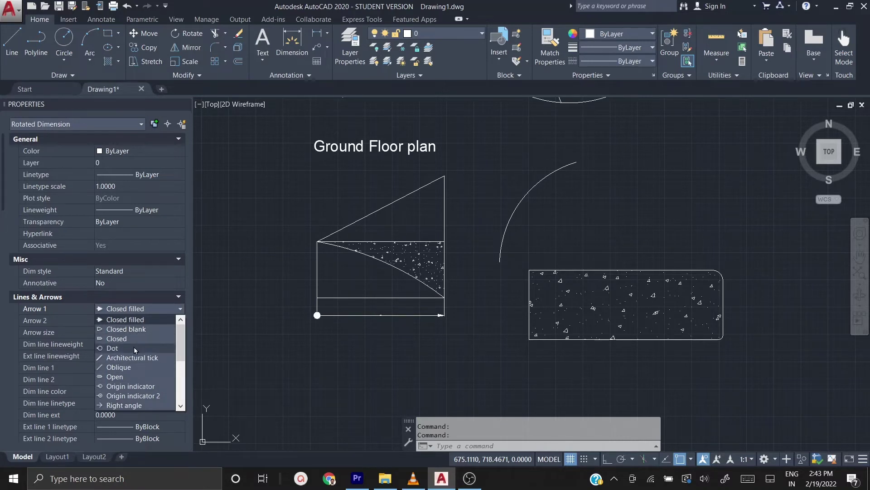
key(Escape)
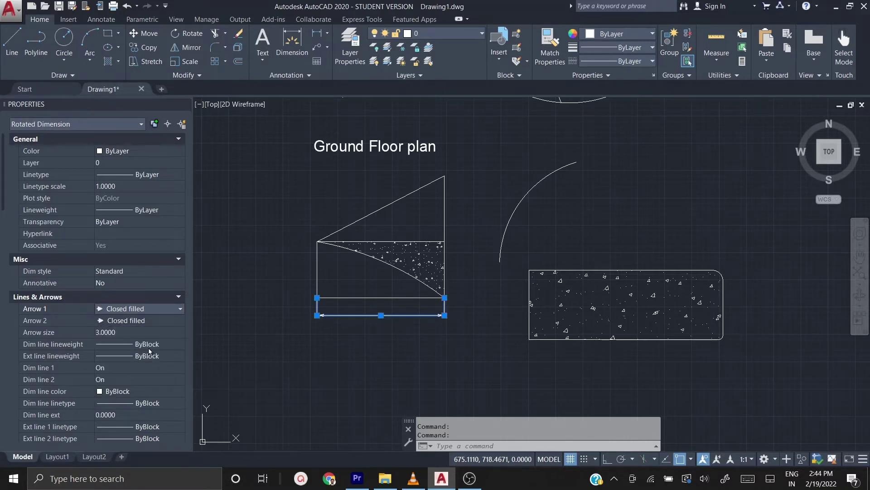
- Set the linear dimension's text height to 2
scroll(75, 223, down, 3)
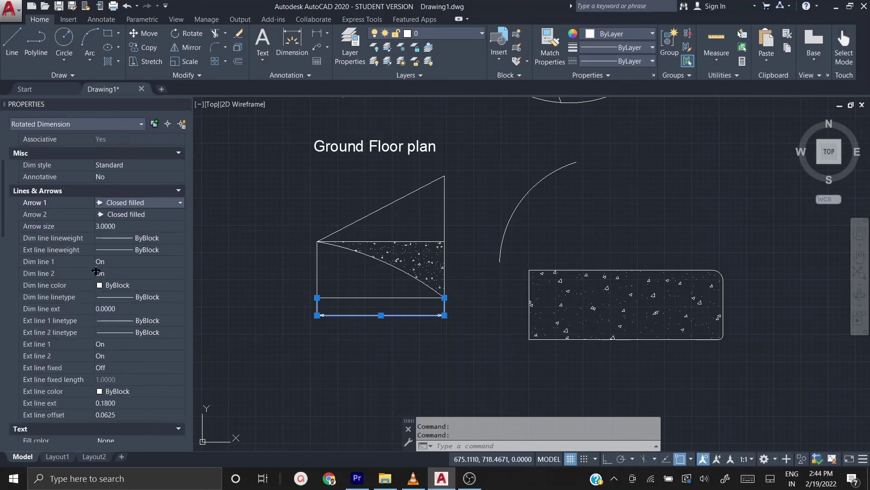
scroll(75, 223, down, 5)
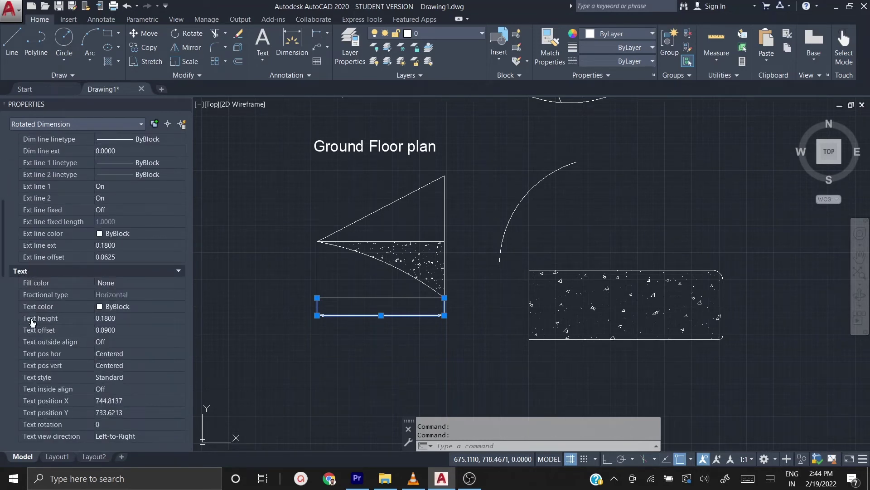
click(118, 318)
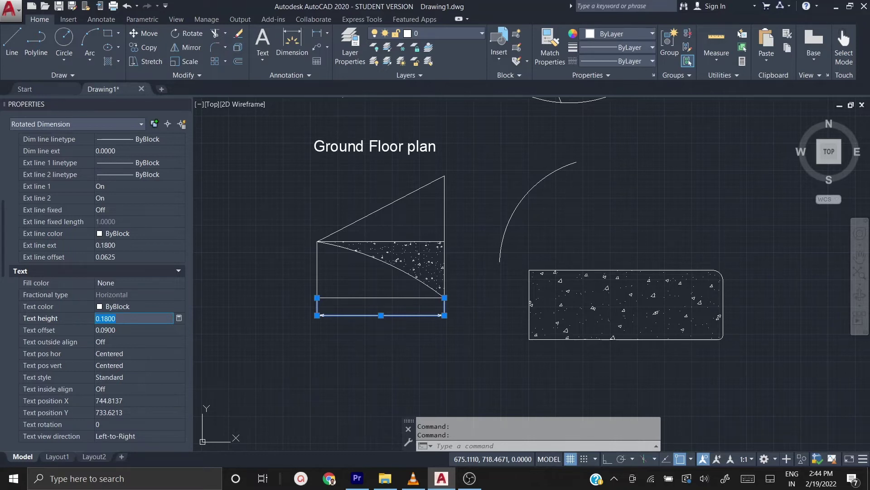
text(2)
key(Tab)
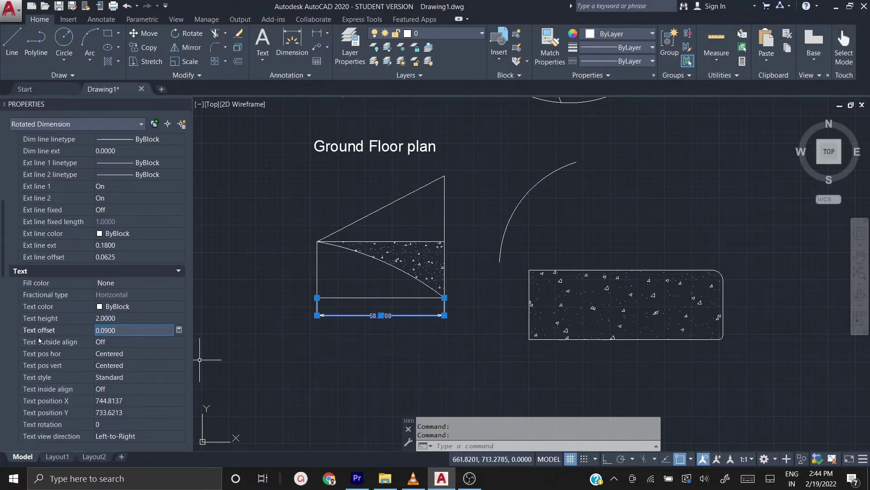
- Set the linear dimension's text offset to 2
click(127, 331)
key(BackSpace)
key(BackSpace)
key(BackSpace)
key(BackSpace)
key(BackSpace)
key(BackSpace)
text(2)
key(Return)
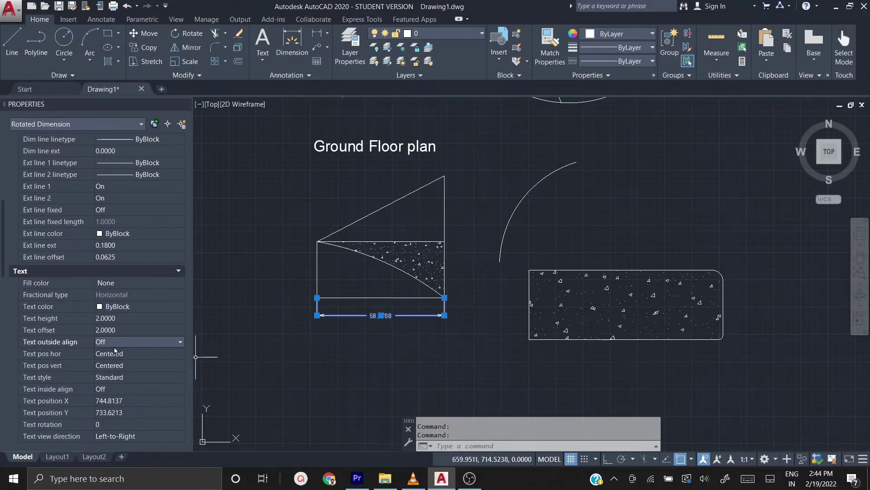
- Try a text offset of 0 on the linear dimension and return the offset to 2
click(118, 330)
text(0)
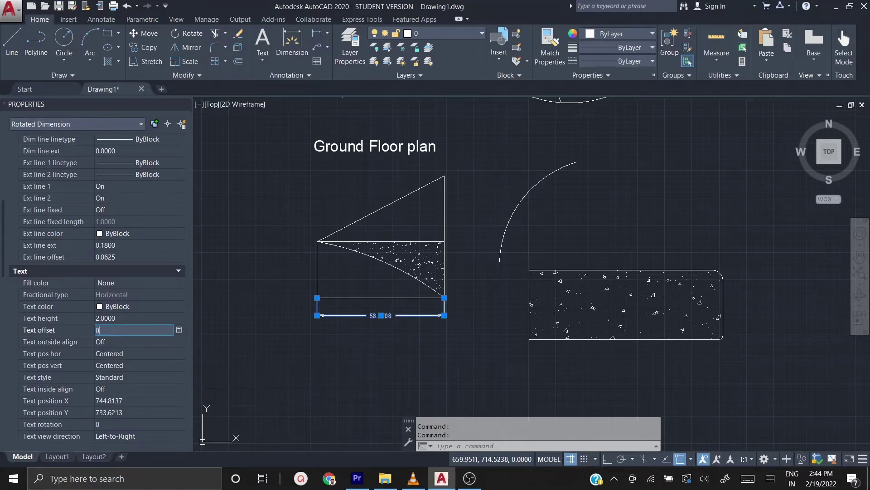
key(Return)
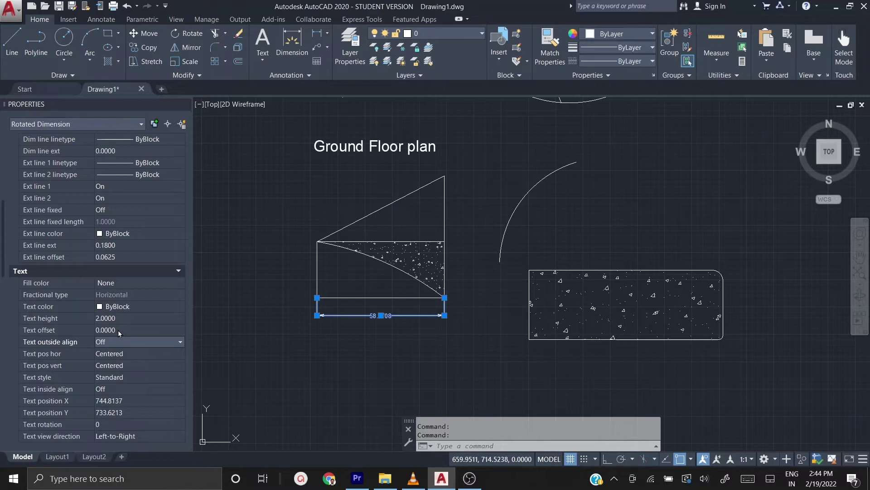
click(118, 330)
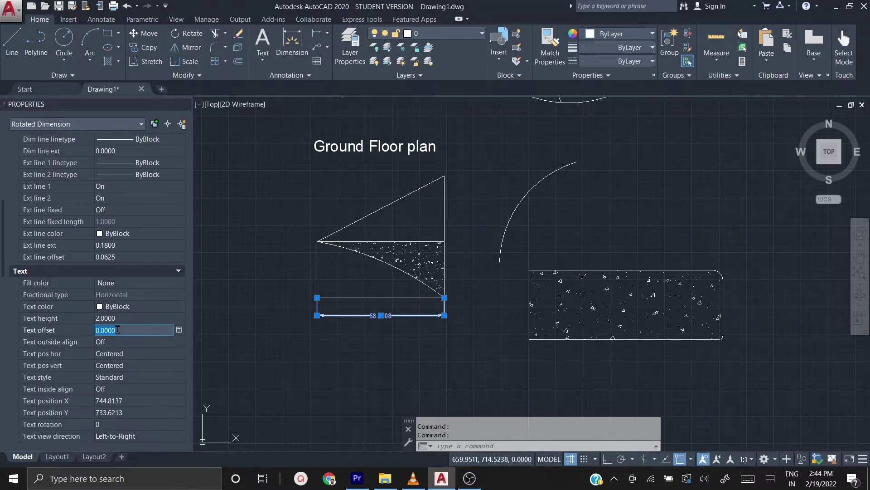
text(2)
key(Return)
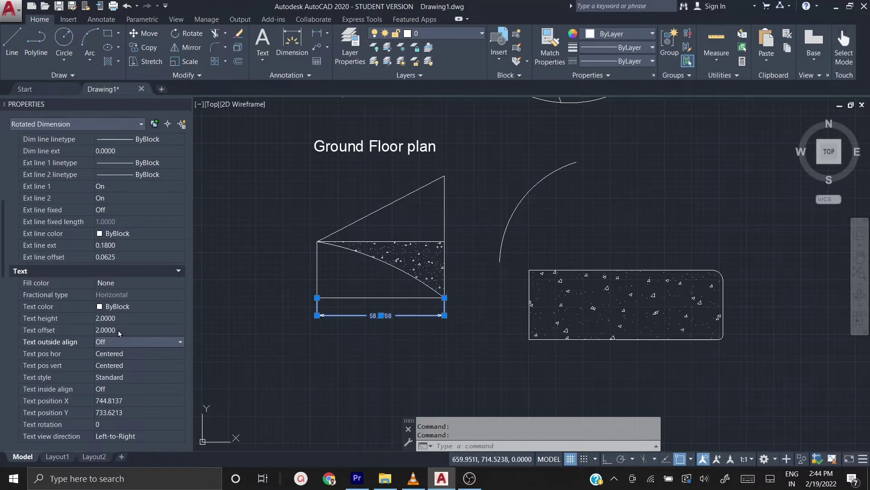
- Set the primary units precision of the linear dimension to two decimal places (0.00)
scroll(118, 330, down, 2)
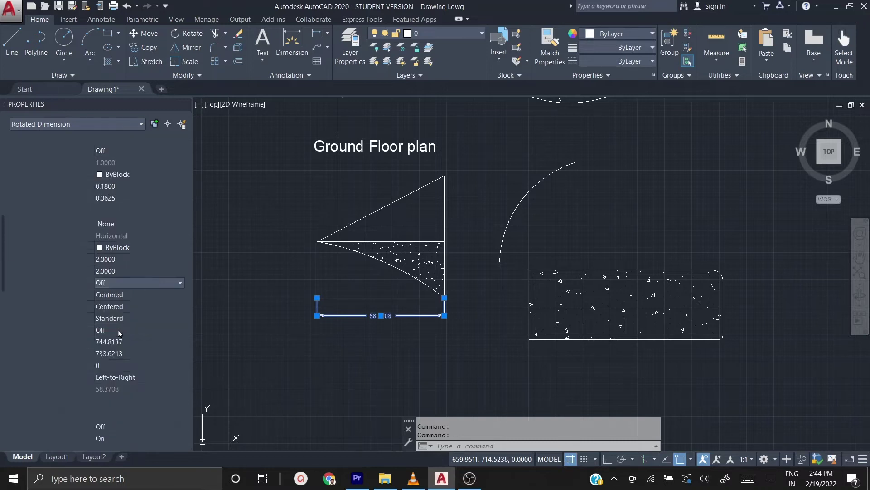
scroll(118, 330, down, 3)
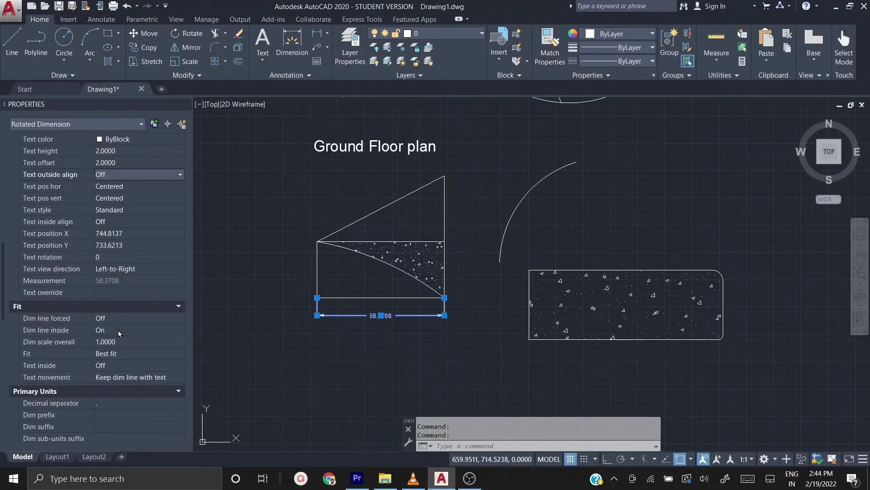
scroll(118, 330, down, 3)
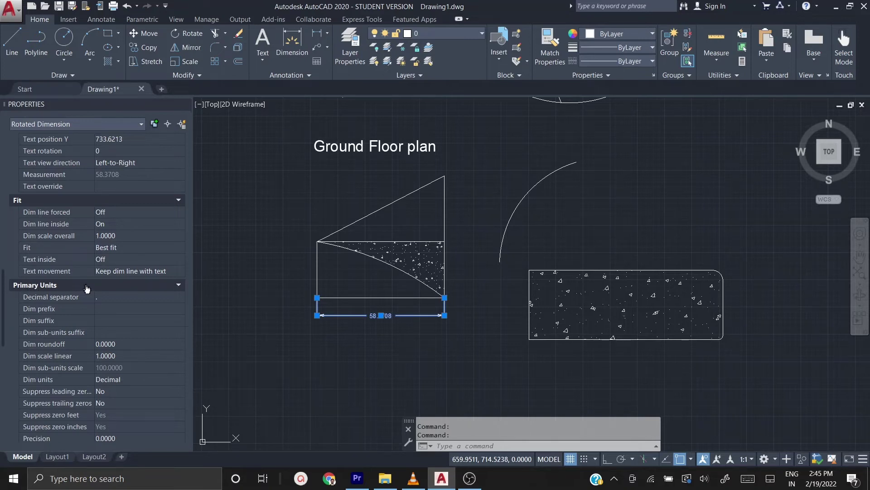
scroll(87, 289, down, 2)
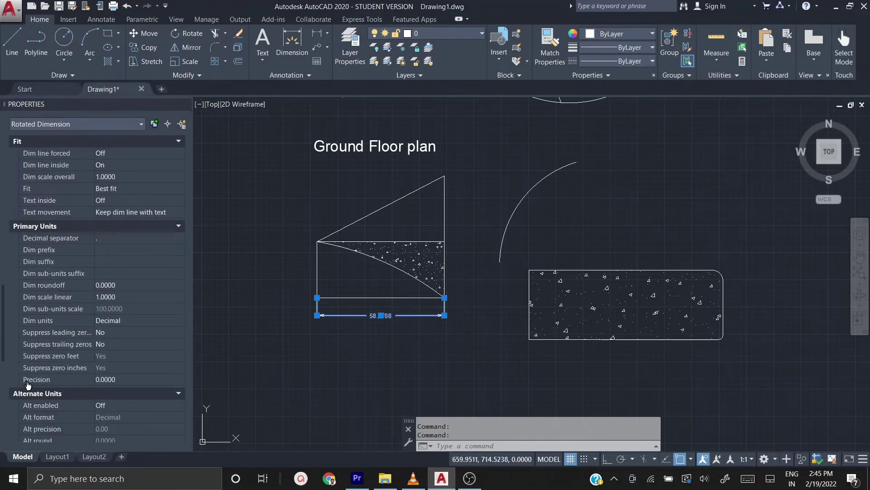
click(116, 379)
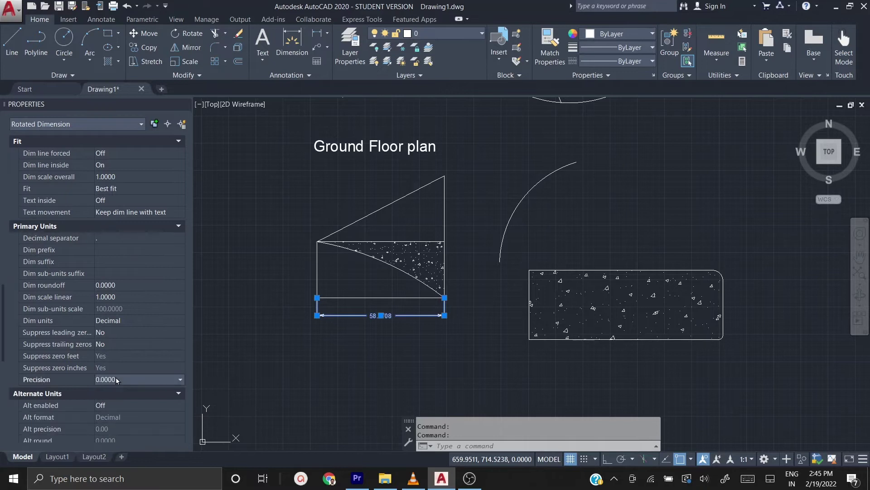
click(116, 379)
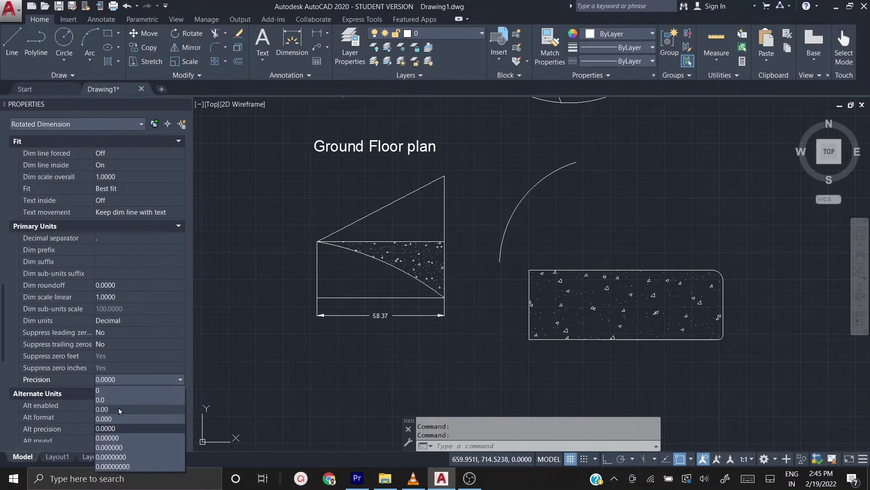
click(118, 409)
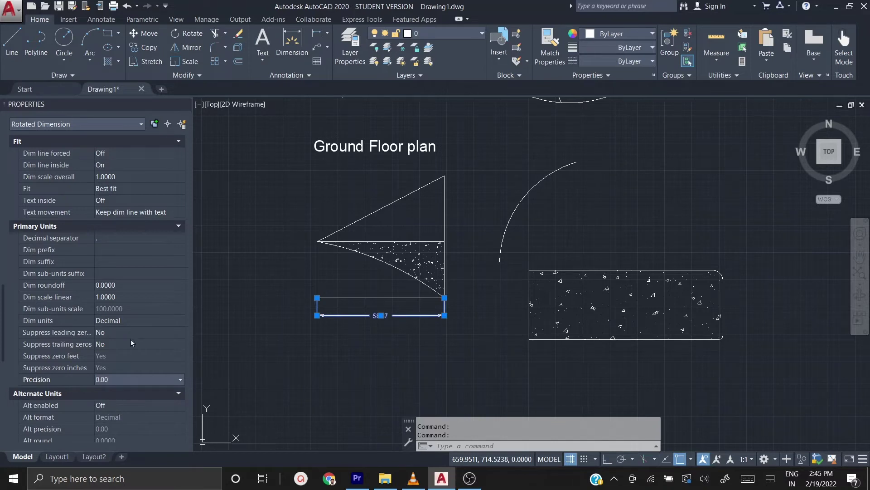
- Try extending the linear dimension's extension lines beyond the dimension line by 1 and by 2
scroll(171, 297, up, 10)
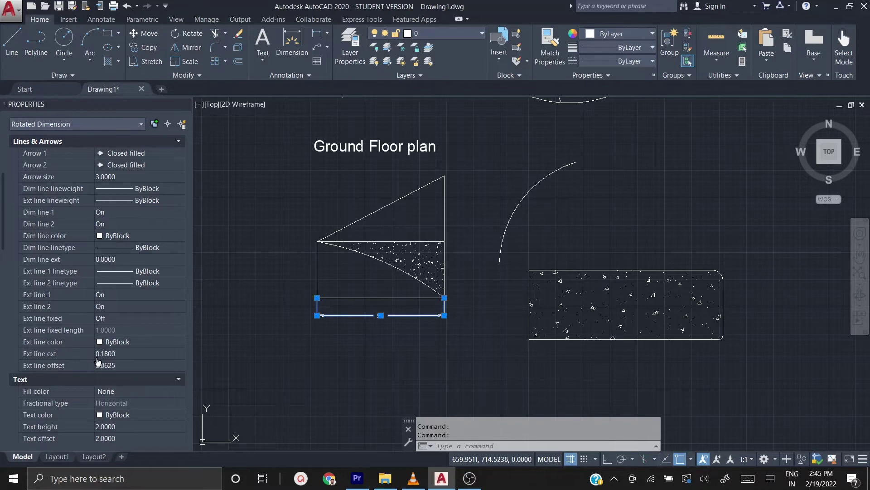
click(118, 353)
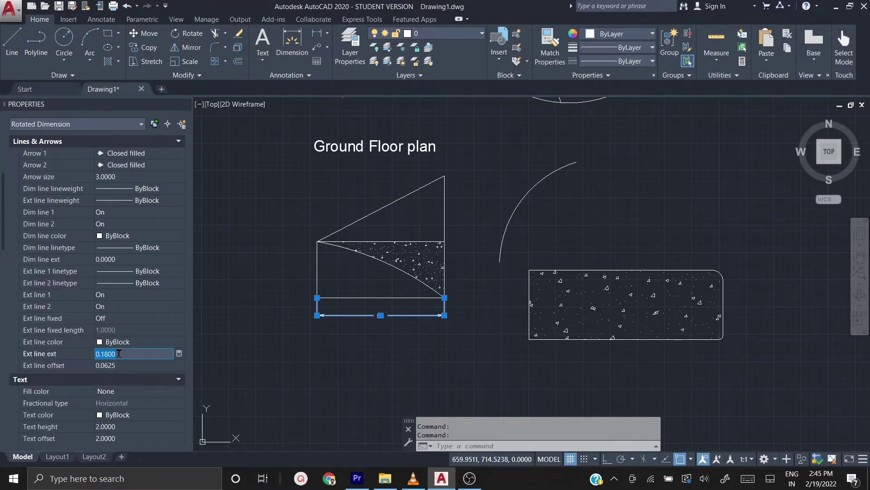
text(1)
key(Return)
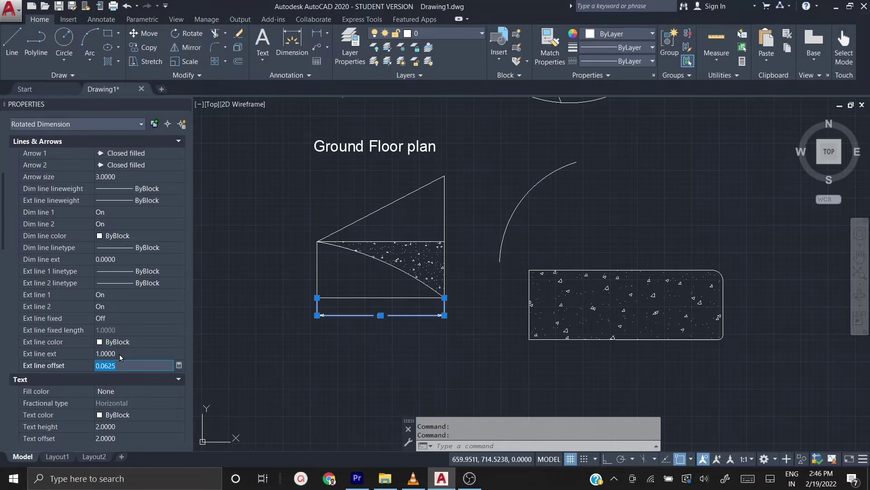
text(2)
key(Tab)
- Set the extension line extension of the linear dimension to 5
click(119, 354)
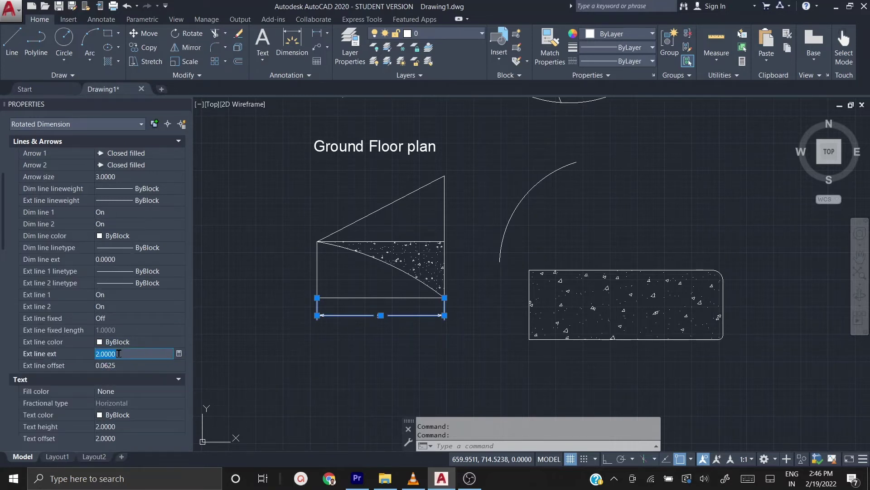
text(5)
key(Tab)
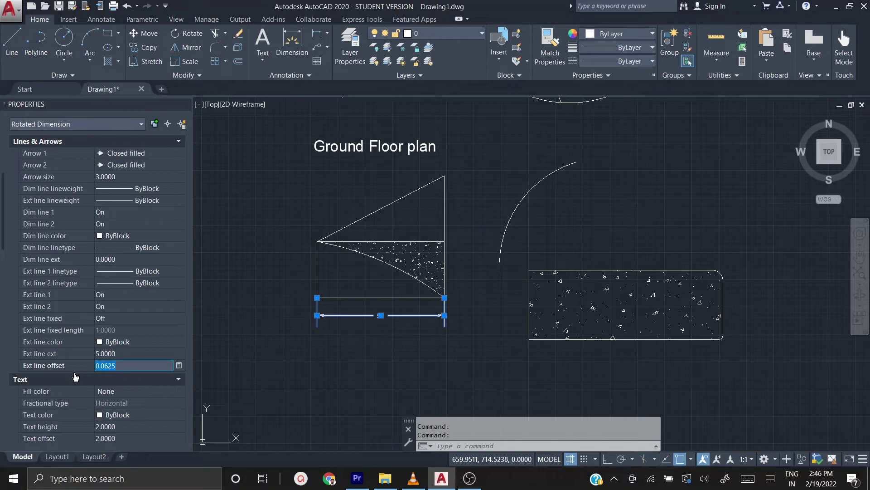
- Try an extension line offset of 2 for the linear dimension and settle on an offset of 5
text(2)
key(Return)
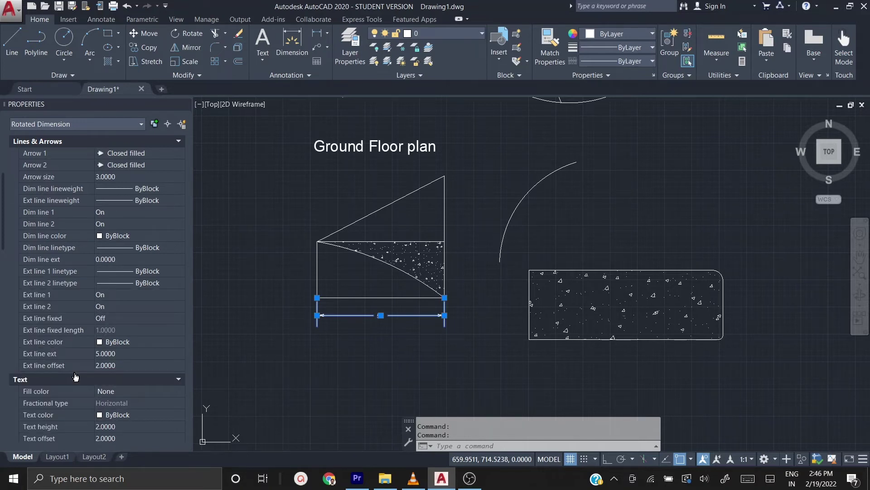
click(121, 366)
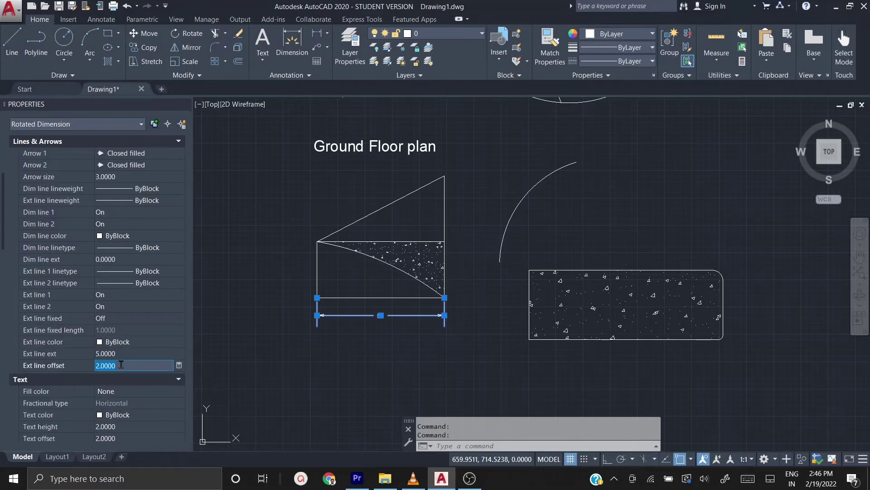
text(5)
key(Return)
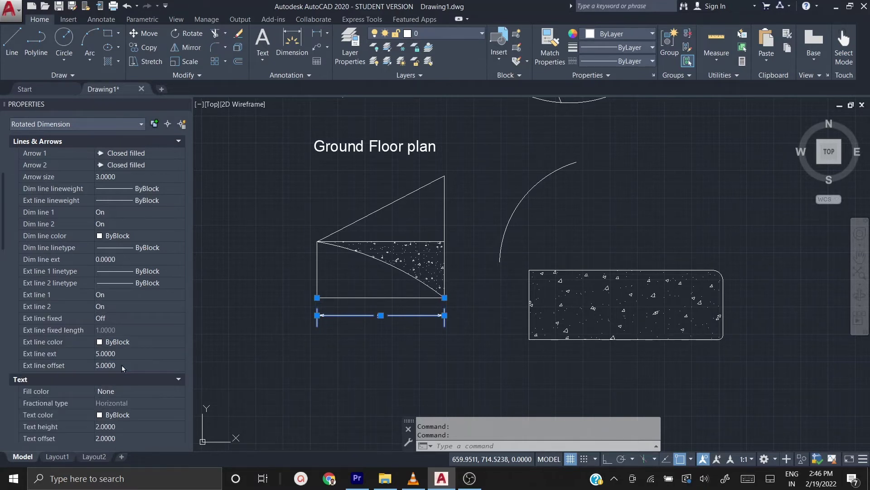
- Set the extension line extension of the linear dimension to 3 and deselect the dimension
click(121, 353)
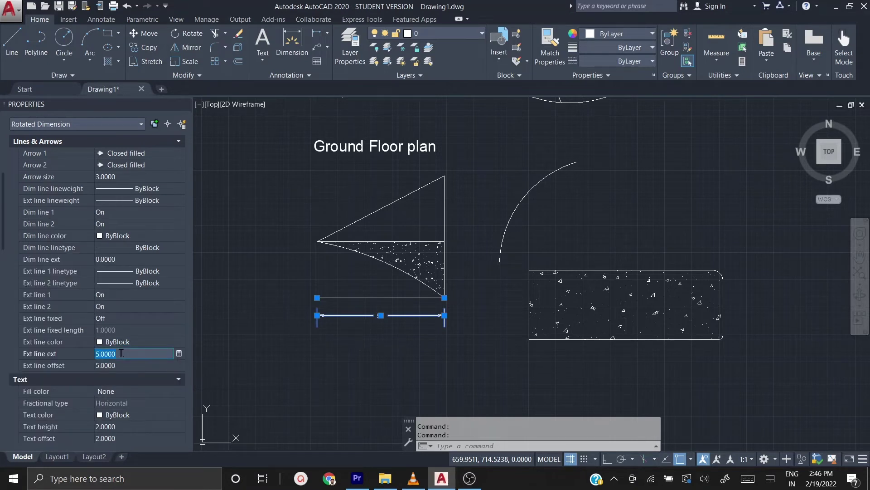
text(3)
key(Return)
scroll(121, 353, down, 1)
click(335, 364)
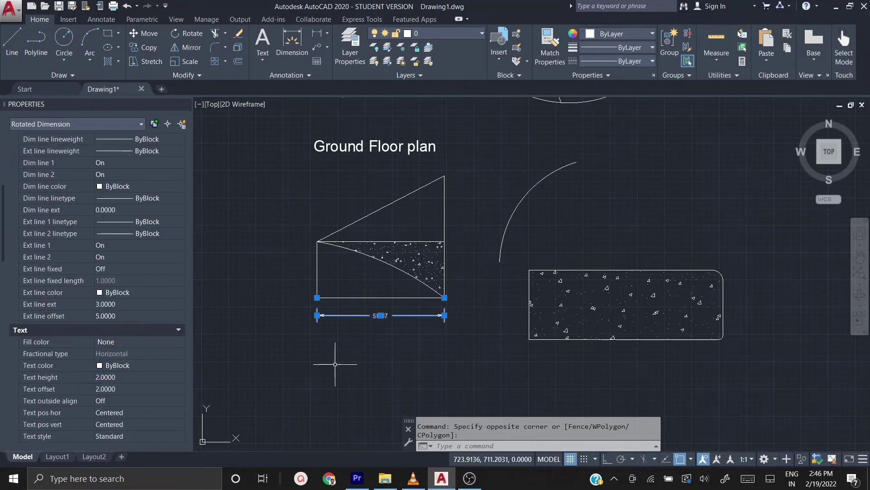
key(Escape)
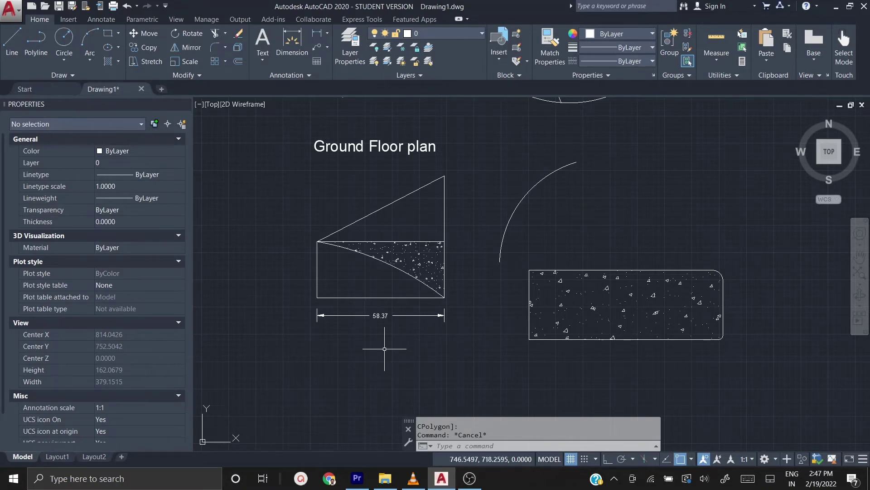
- Add a vertical linear dimension along the left edge of the rectangle beneath the triangle, placing the dimension line just left of it
click(316, 33)
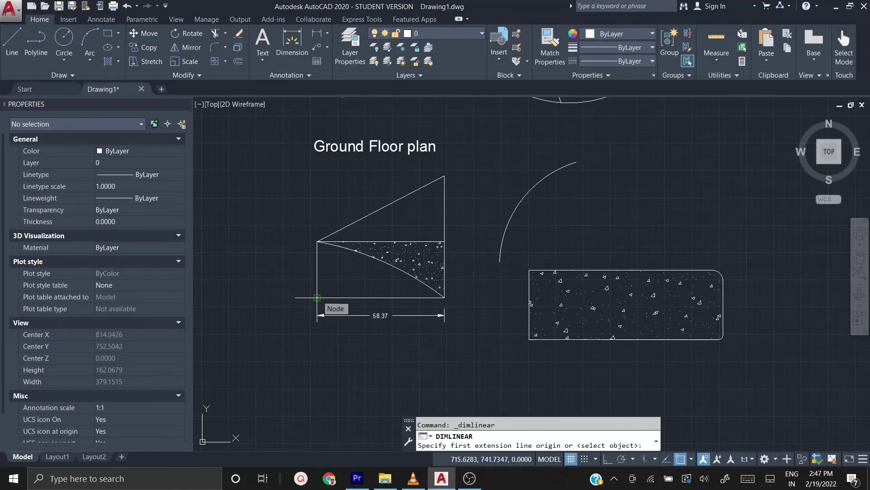
click(317, 297)
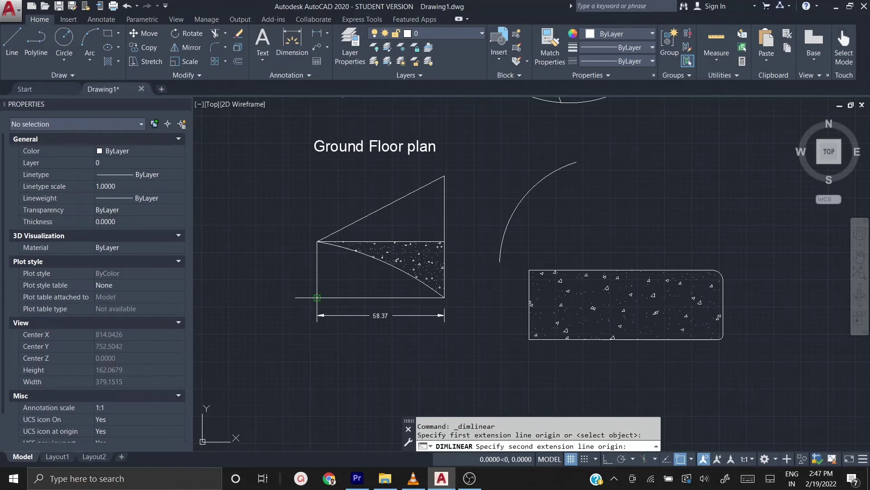
click(317, 241)
click(301, 358)
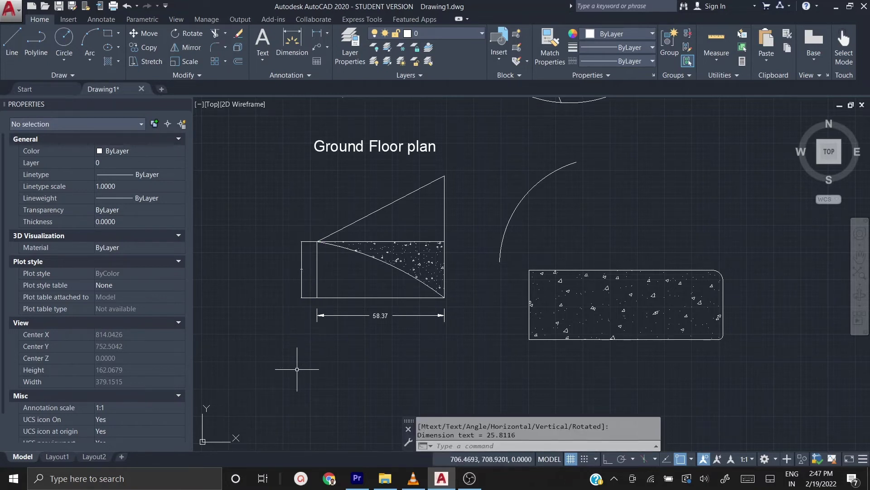
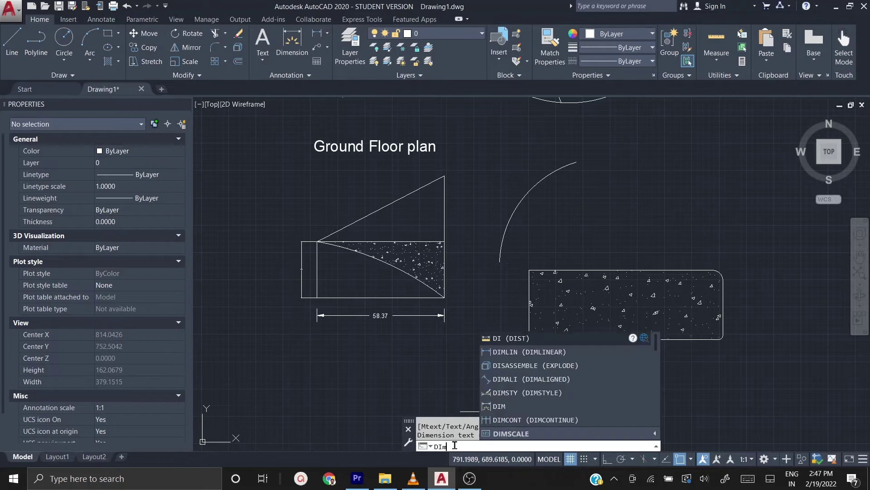
- Open the Standard dimension style for modification and set its arrow size to 3
text(le)
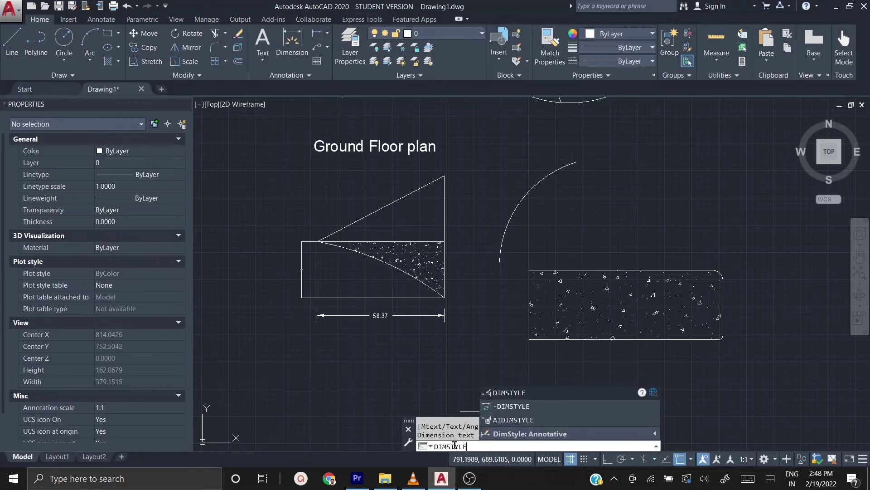
key(Return)
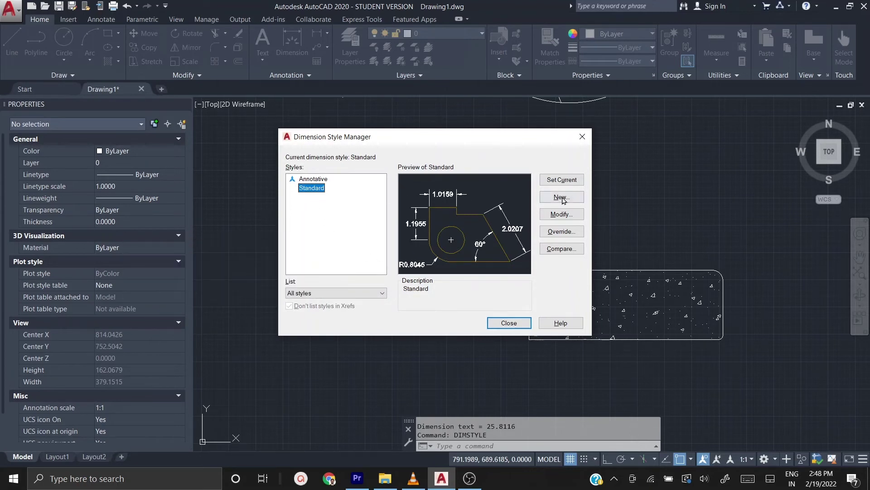
click(562, 213)
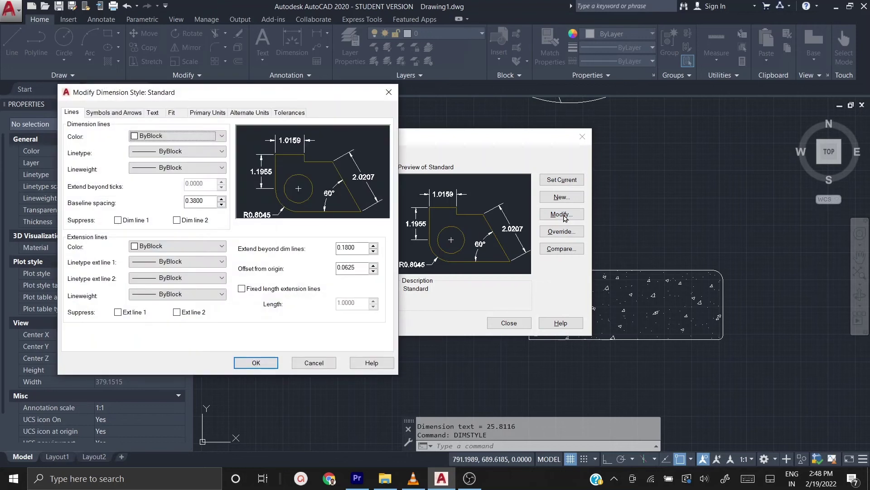
click(114, 113)
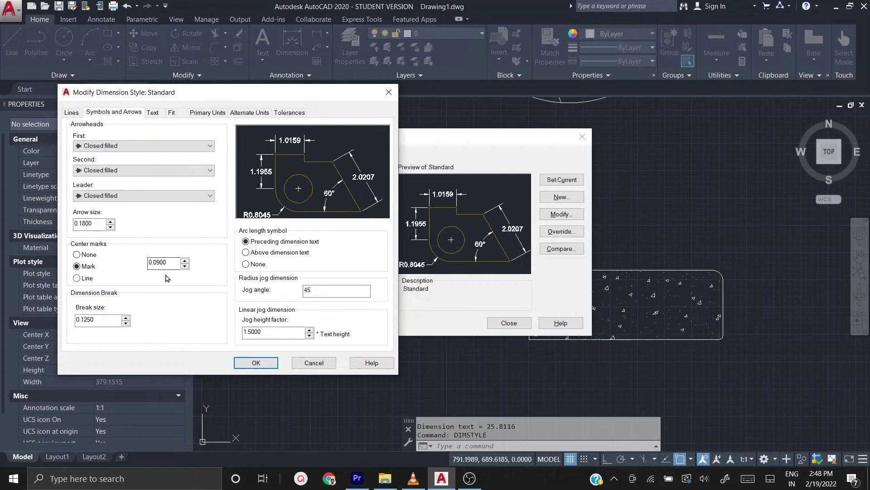
drag(92, 223, 54, 227)
text(3)
- Set the Standard style's text height to 5 and its text offset from the dimension line to 2
click(152, 114)
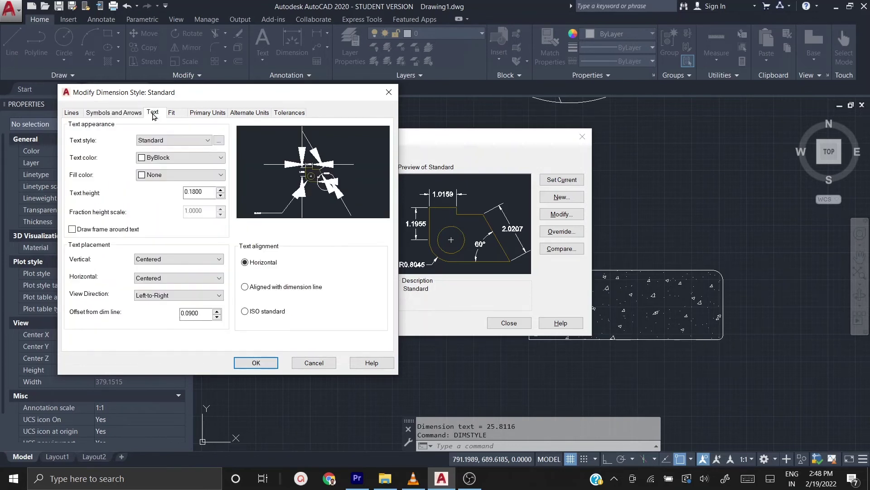
double_click(193, 192)
text(5)
double_click(201, 313)
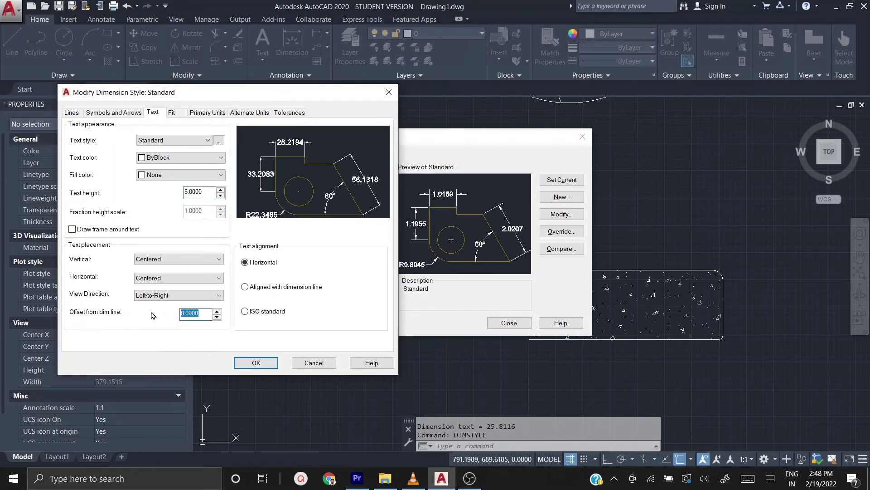
text(2)
- Set the linear dimension precision of the style's primary units to 0.00
click(178, 114)
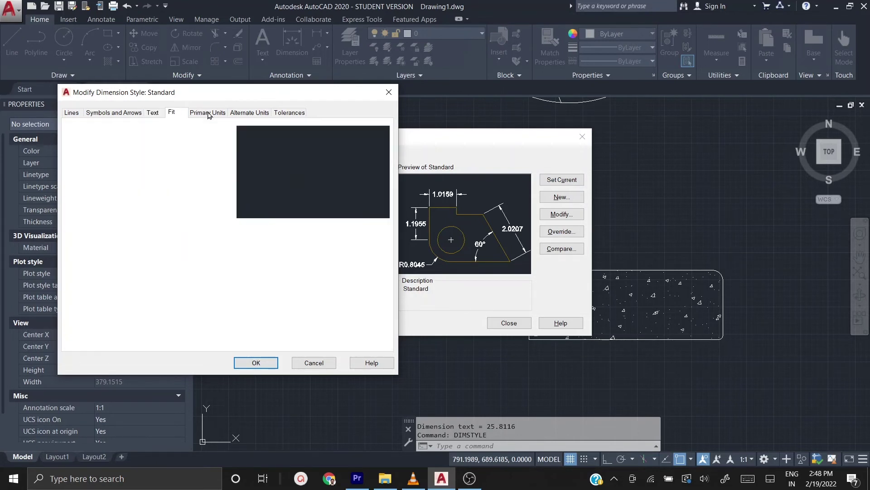
click(209, 113)
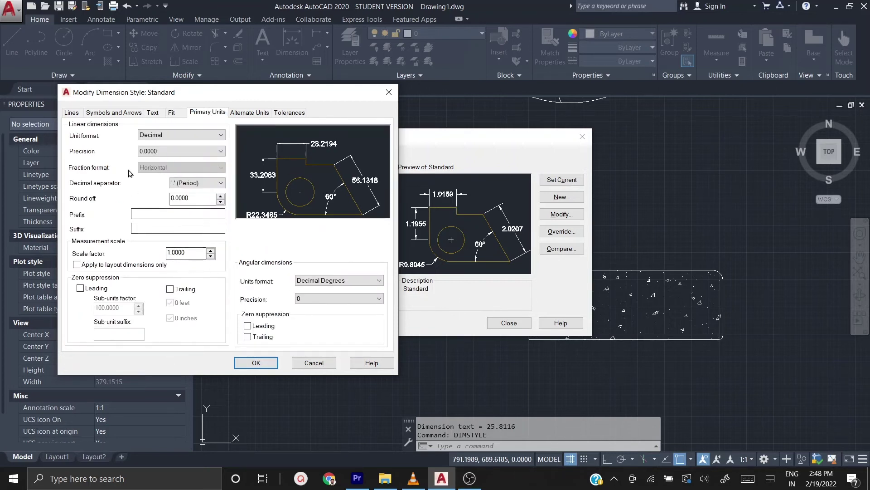
click(186, 151)
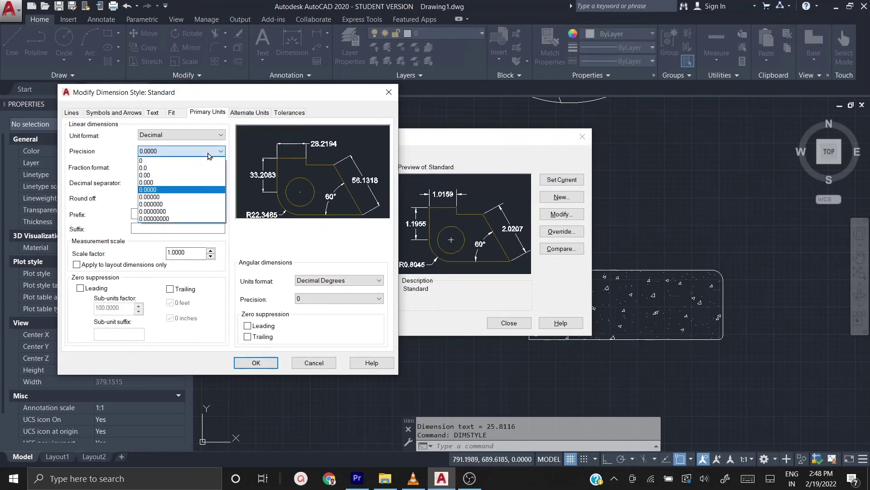
click(183, 175)
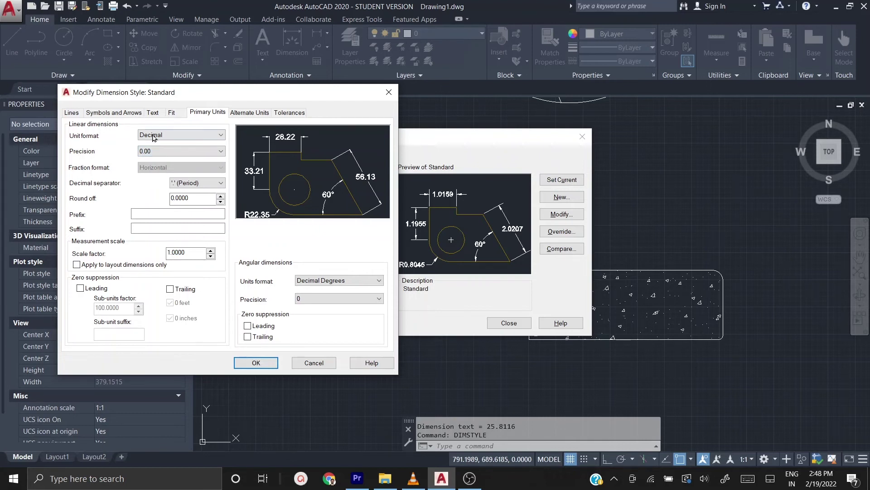
- Set the style's extension lines to extend 3 beyond the dimension lines, with an offset from origin of 2
click(72, 113)
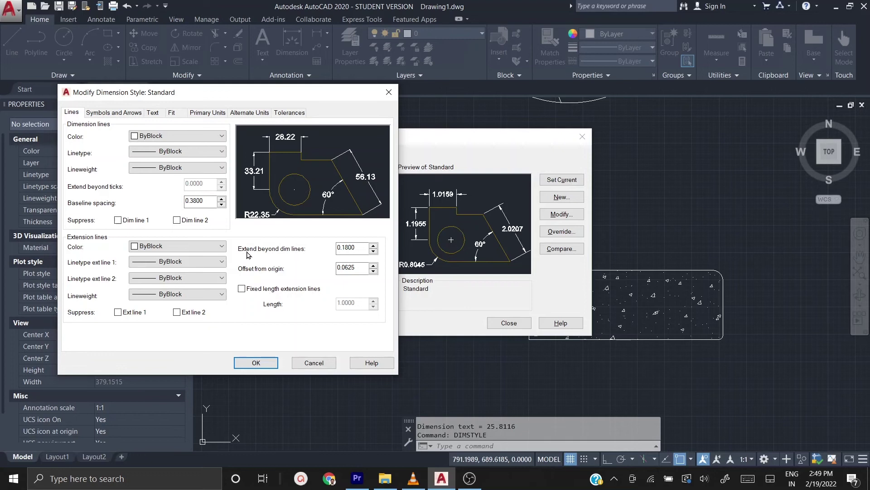
drag(365, 252, 312, 249)
text(2)
key(Tab)
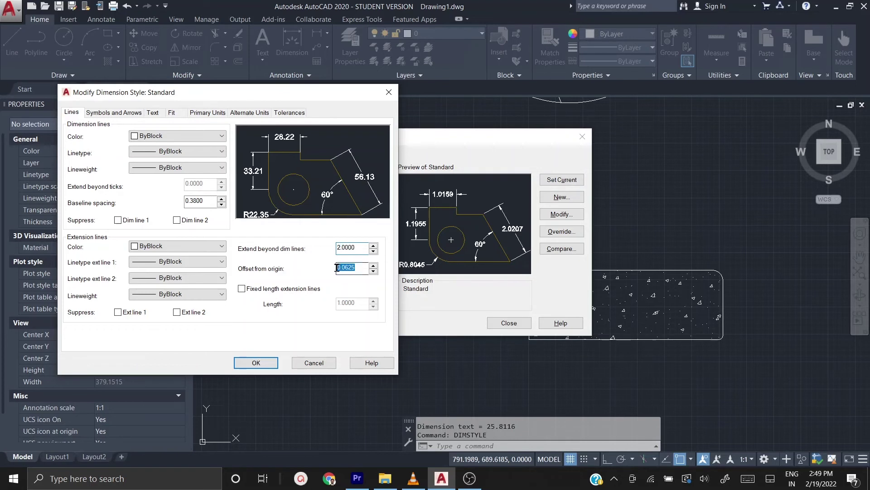
drag(356, 249, 307, 272)
text(3)
text(2)
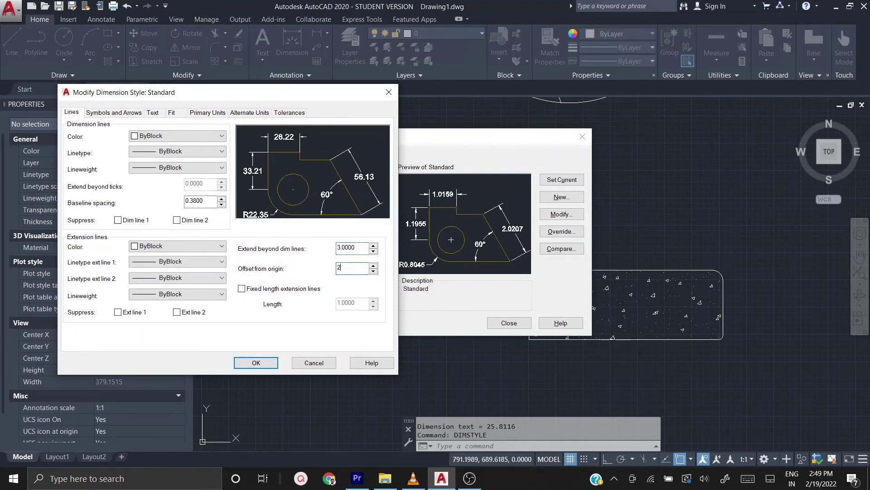
- Apply the style changes, make Standard the current dimension style and close the Dimension Style Manager
click(257, 363)
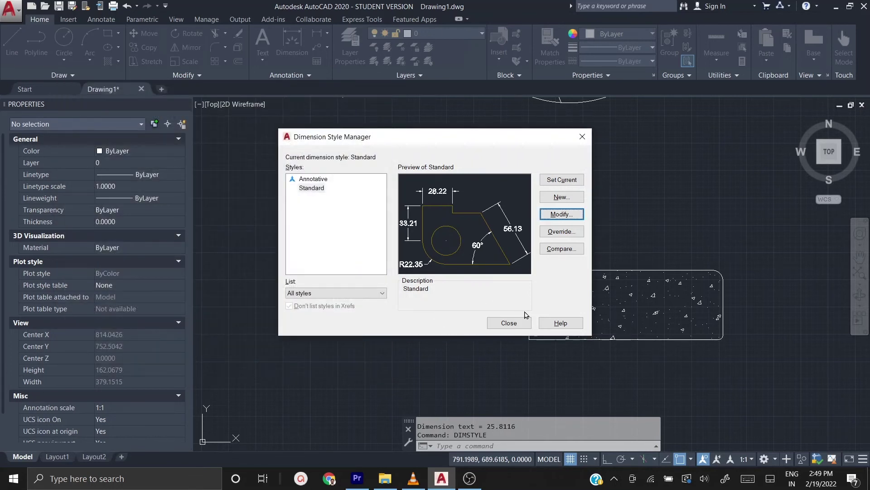
click(566, 180)
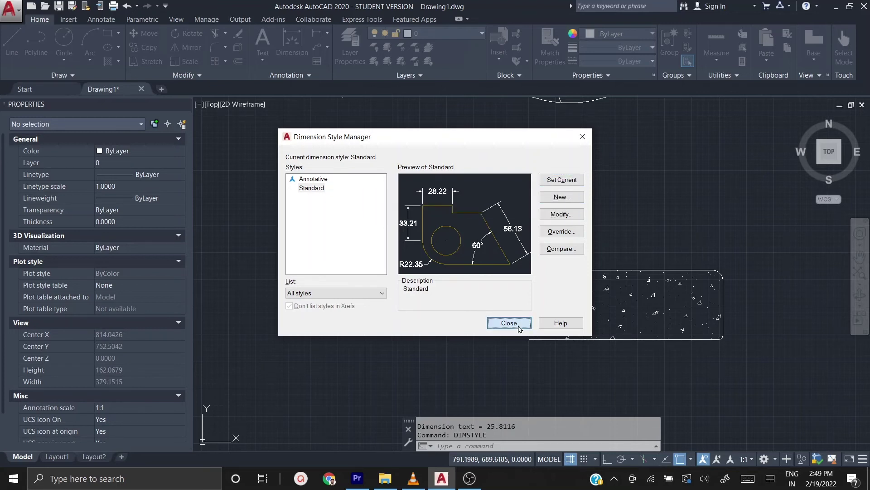
click(515, 323)
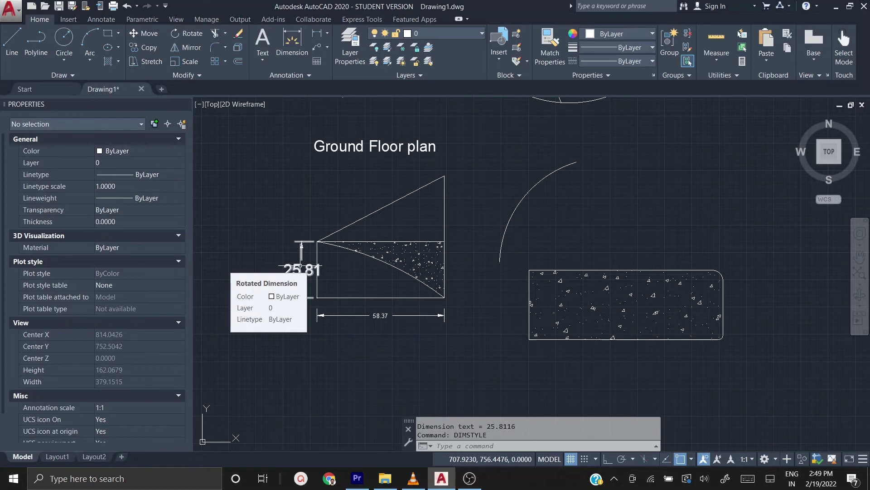
- Add a vertical linear dimension along the right edge of the rectangle beneath the triangle, placing the dimension line just right of it
click(320, 34)
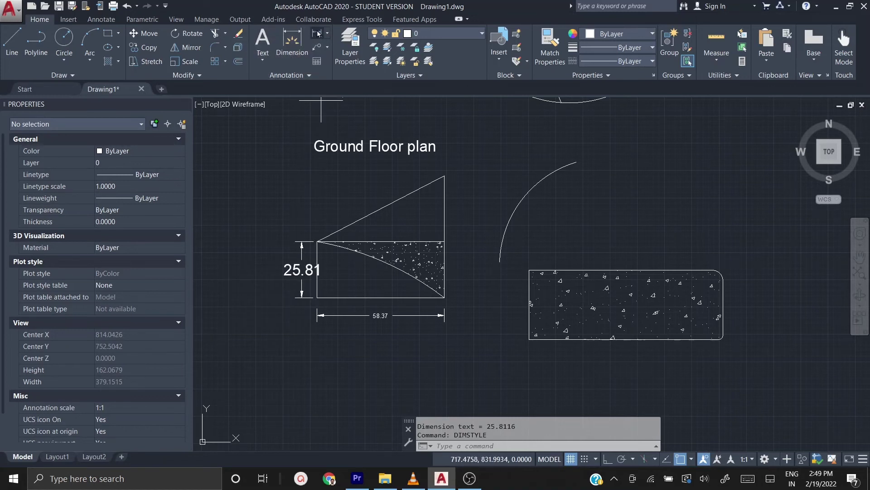
click(444, 298)
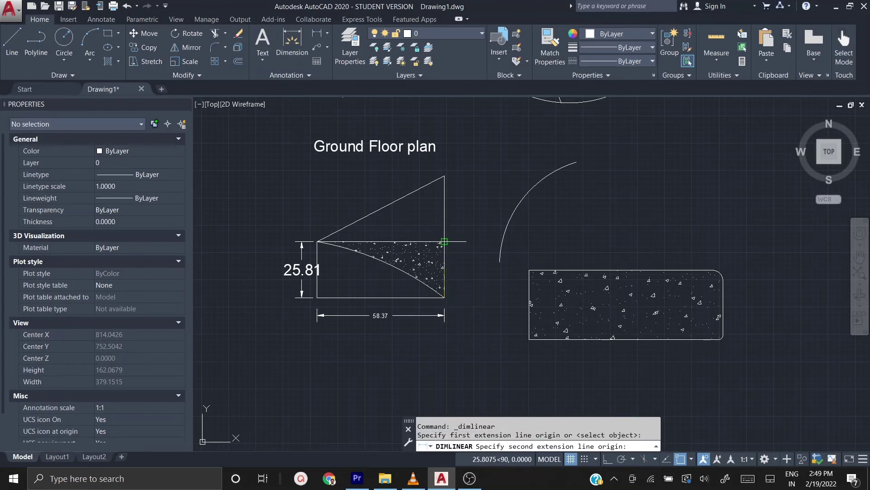
click(444, 242)
click(468, 250)
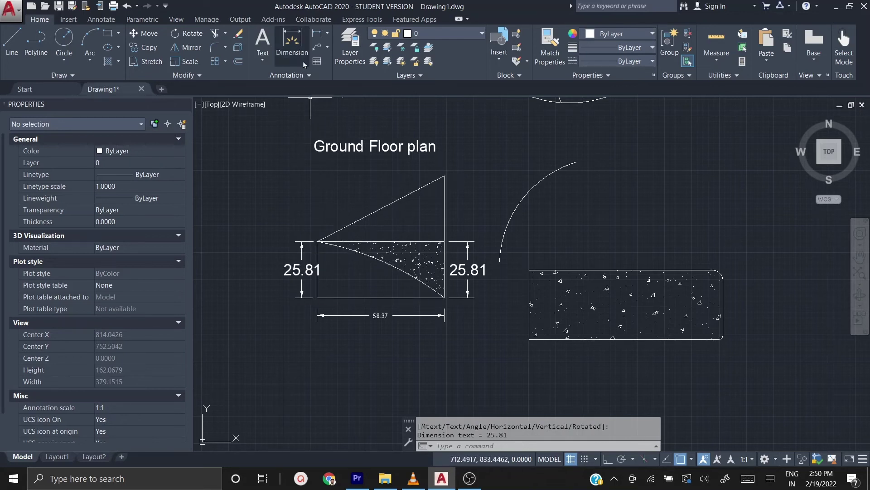
- Add an aligned dimension along the triangle's sloping edge, placing the dimension line above it
click(327, 35)
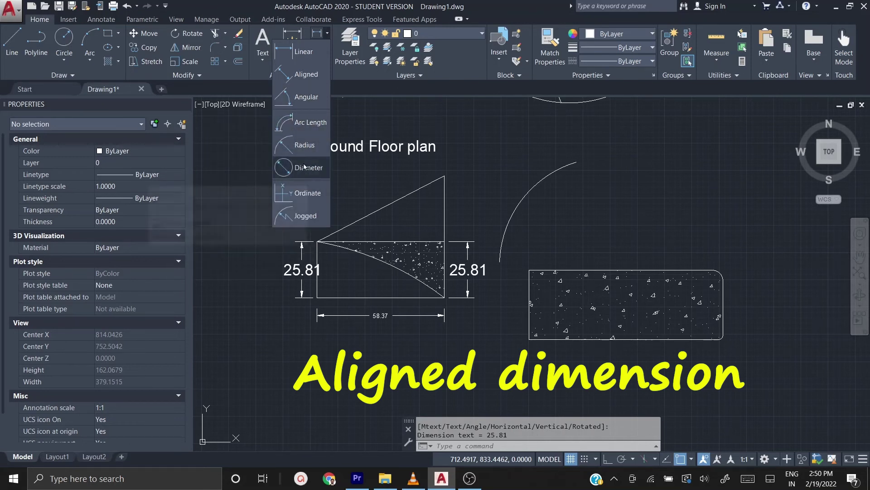
click(306, 75)
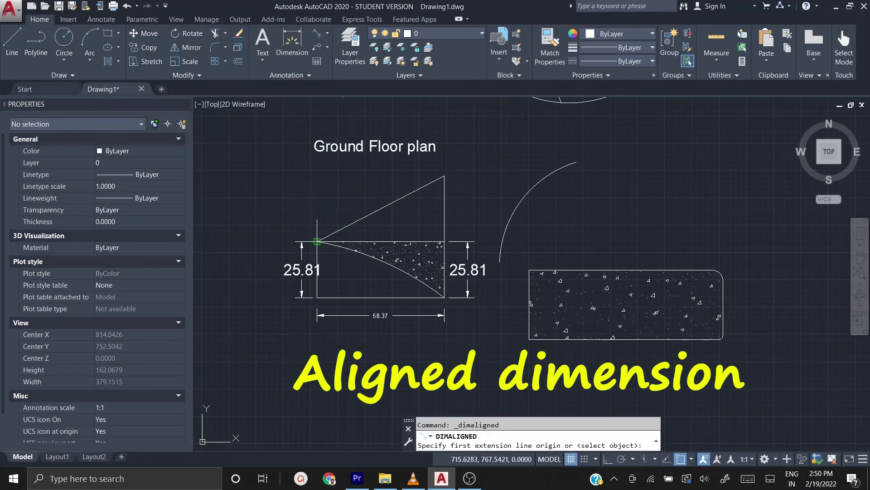
click(317, 242)
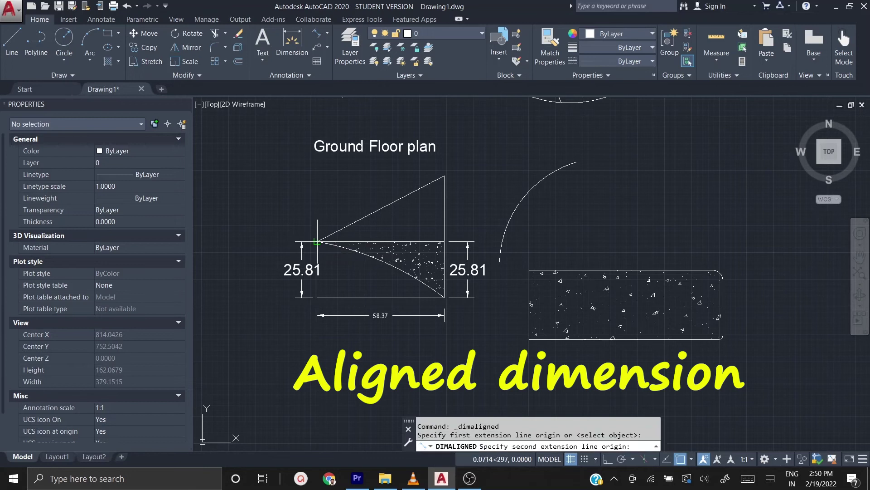
click(444, 175)
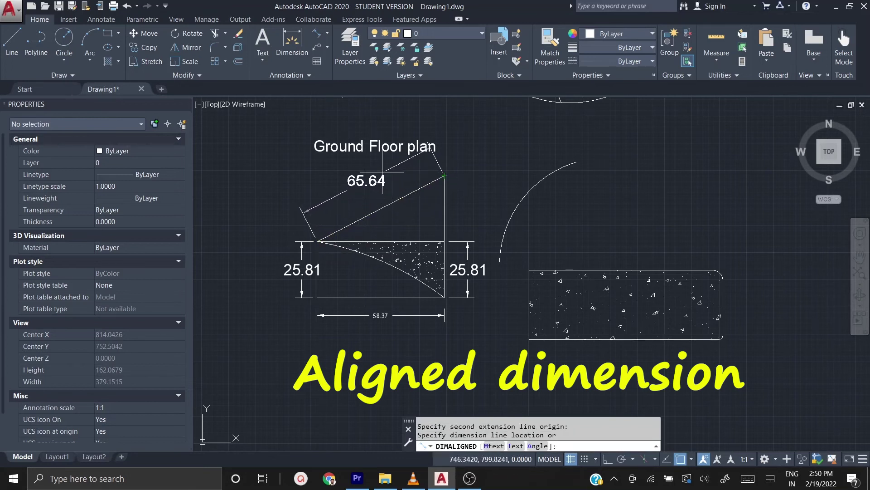
click(360, 197)
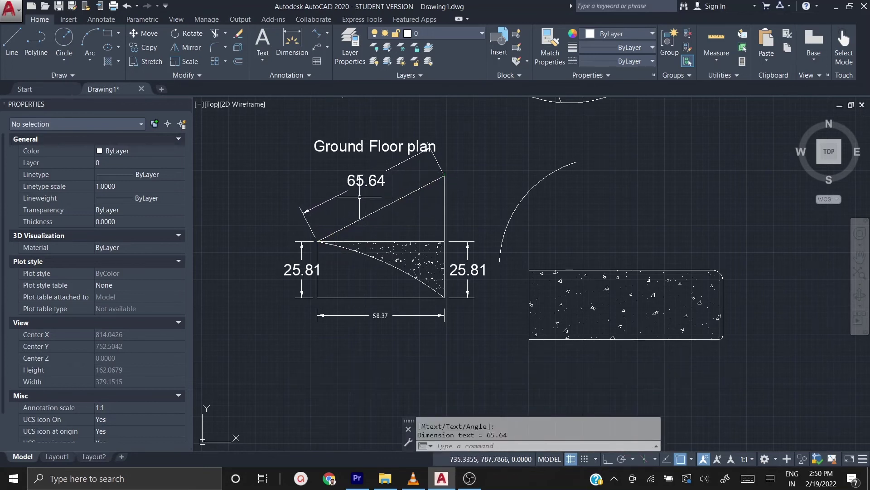
- Select the aligned dimension on the triangle's sloping edge and set its text rotation to 45
click(372, 178)
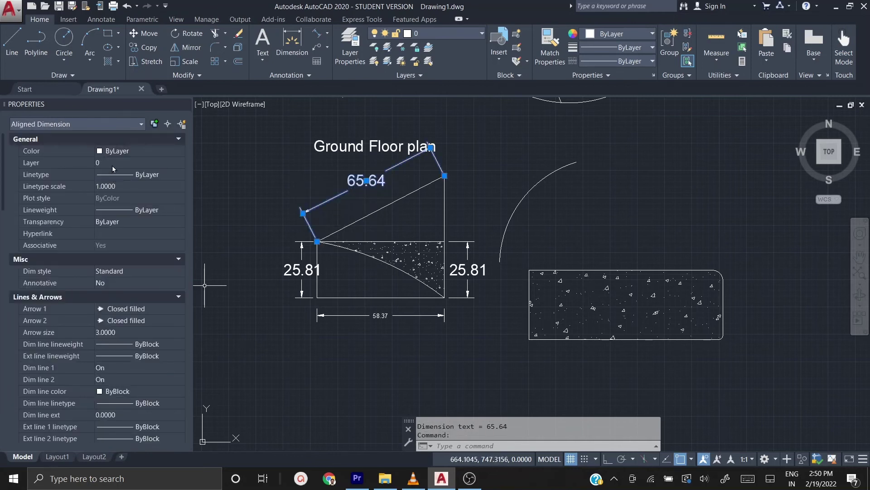
scroll(113, 170, down, 5)
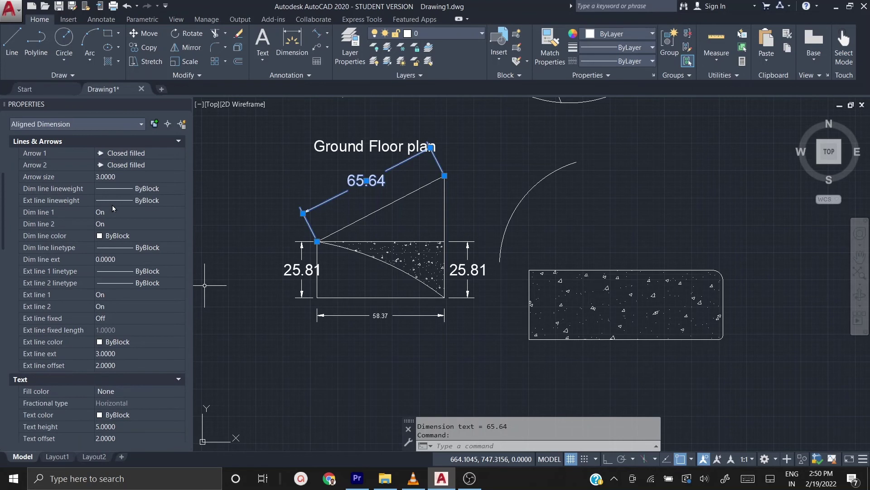
scroll(113, 206, down, 5)
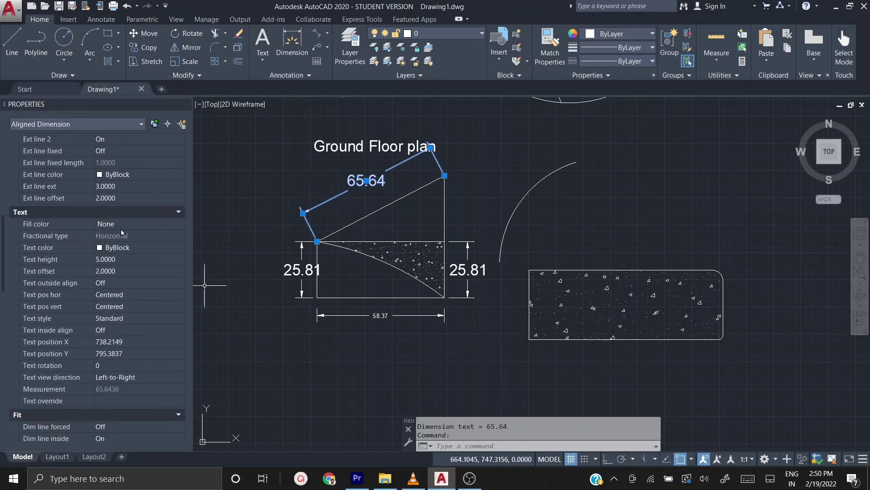
click(106, 365)
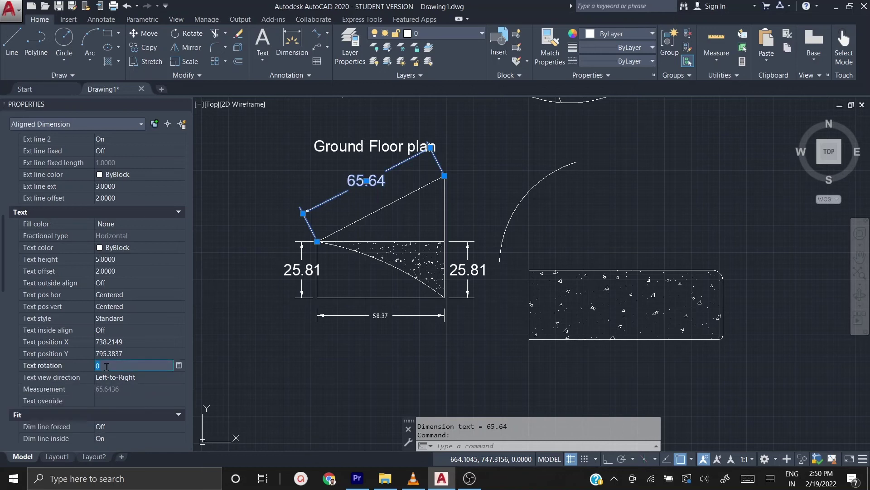
key(Return)
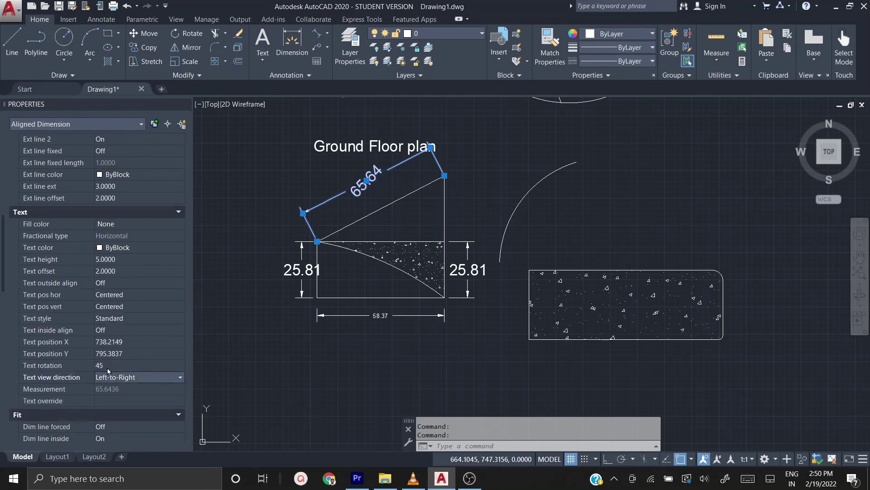
- Try text rotations of 30, 34 and 25 for the aligned dimension
click(105, 366)
text(30)
key(Return)
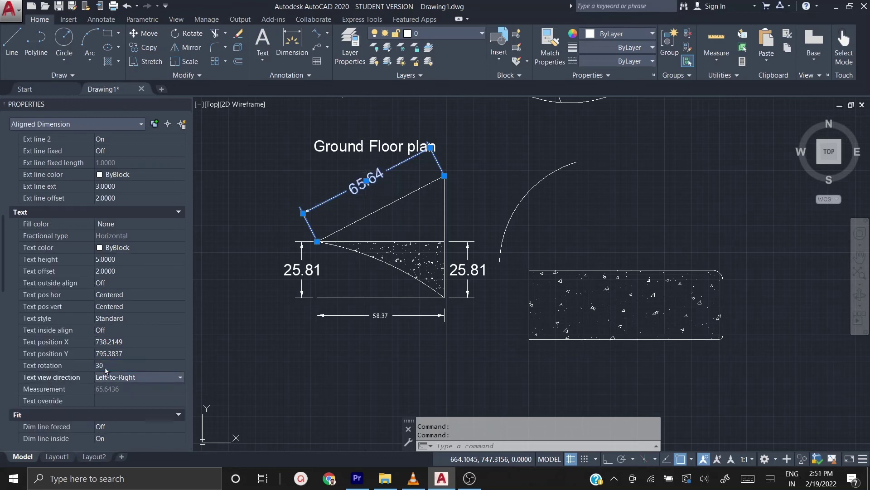
click(105, 366)
text(34)
key(Return)
click(109, 367)
text(2)
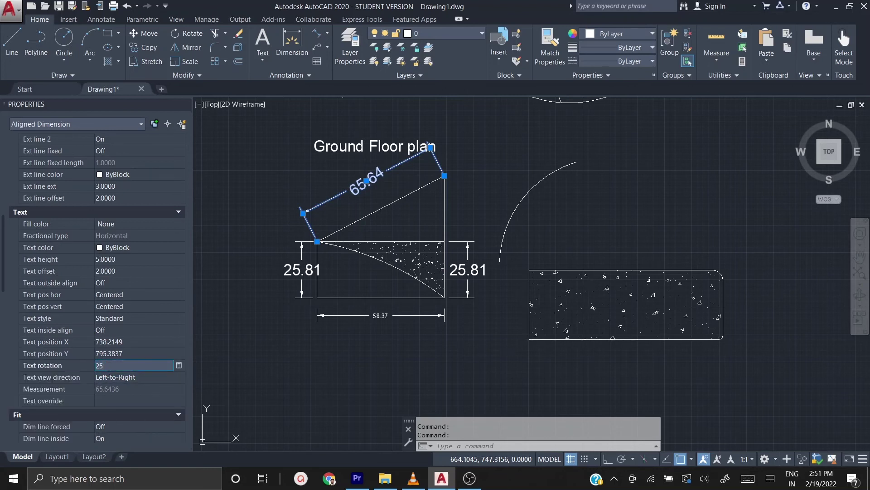
text(5)
key(Return)
- Set the aligned dimension's text rotation to 27 and deselect the dimension
click(110, 366)
text(27)
key(Return)
key(Escape)
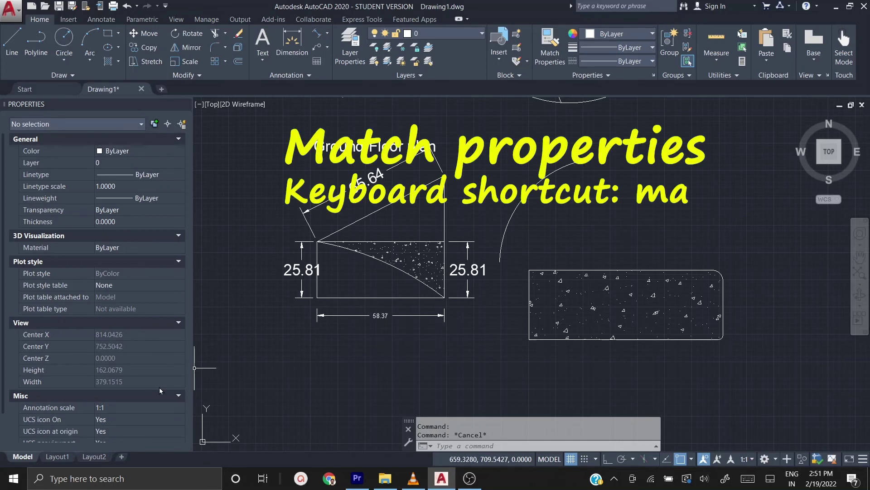
- Match the properties of the horizontal dimension below the rectangle onto both vertical dimensions and the aligned dimension on the sloping edge
text(Ma)
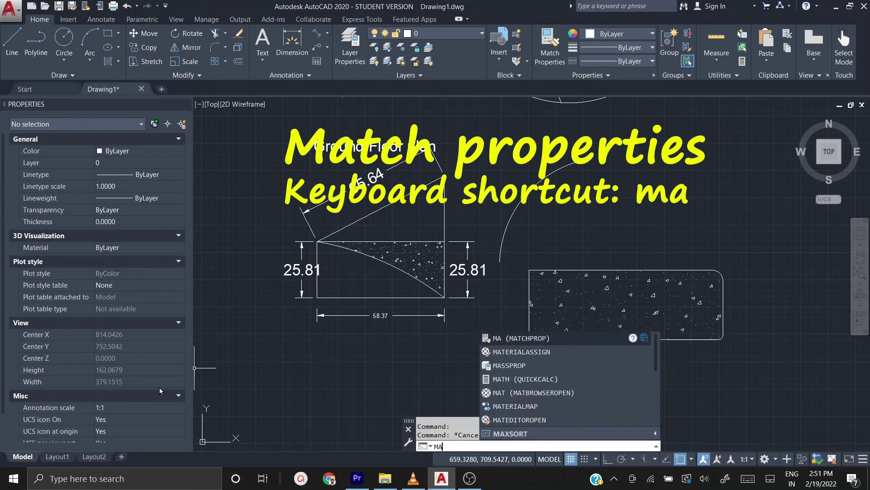
key(Return)
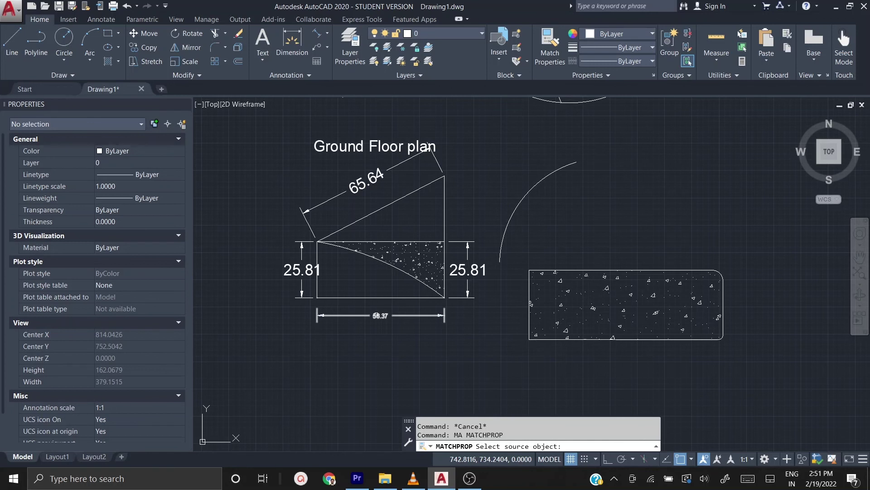
click(380, 316)
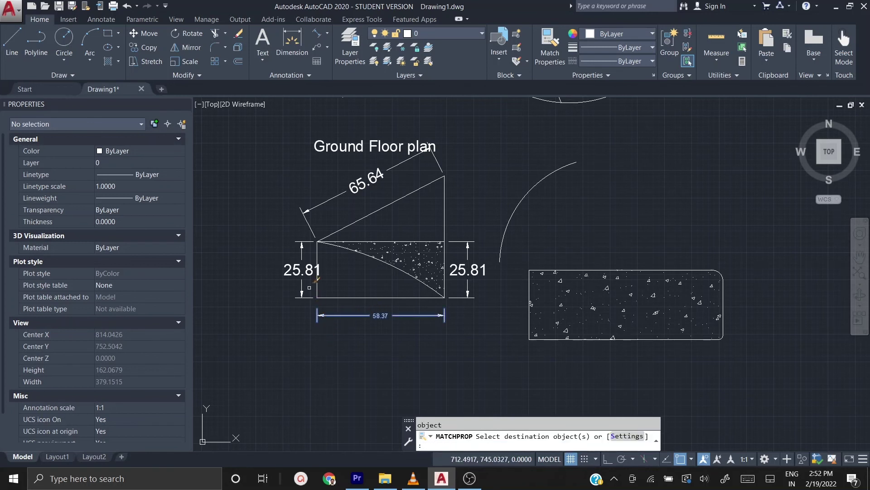
click(302, 269)
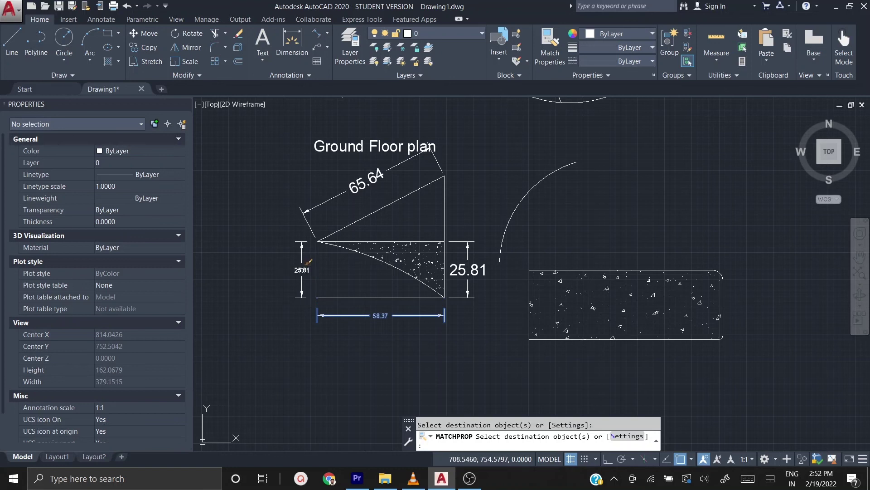
click(362, 177)
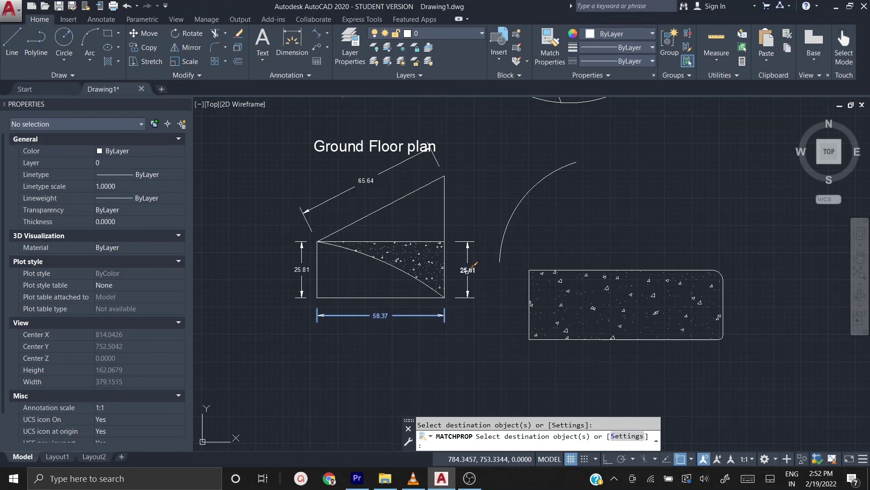
key(Escape)
key(Escape)
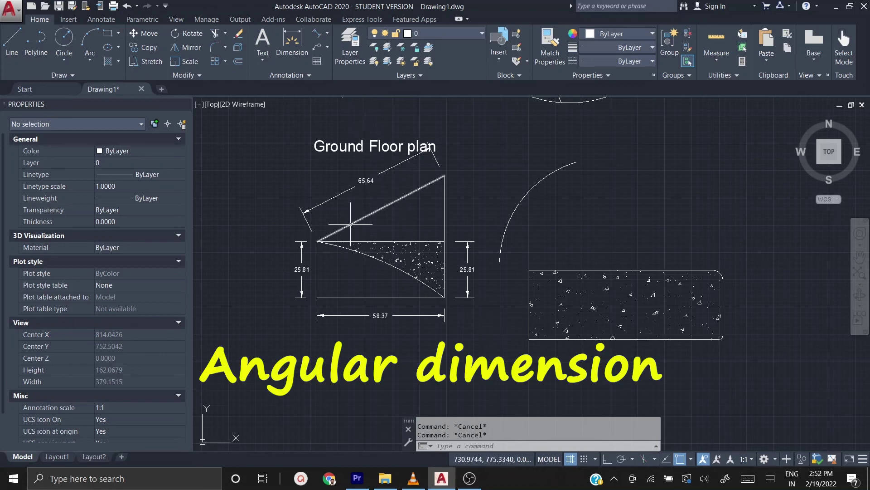
- Add an angular dimension between the triangle's horizontal base line and its sloping edge, placing the dimension arc inside the triangle
click(328, 36)
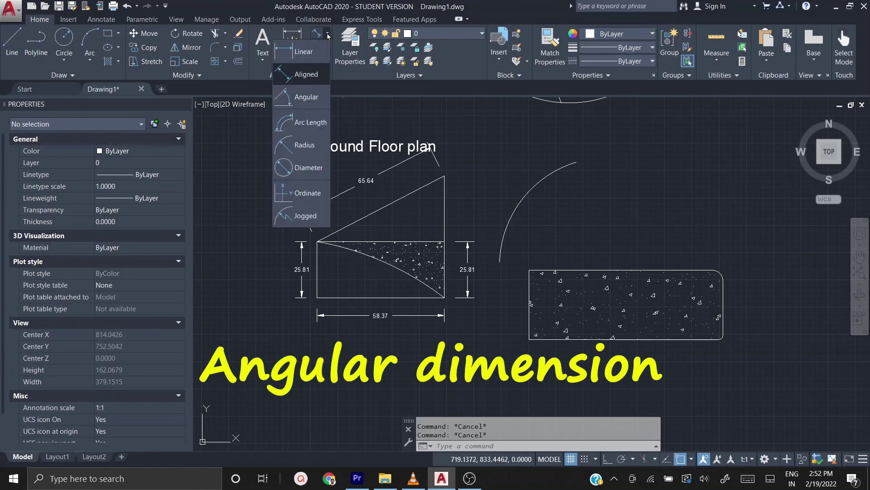
click(308, 97)
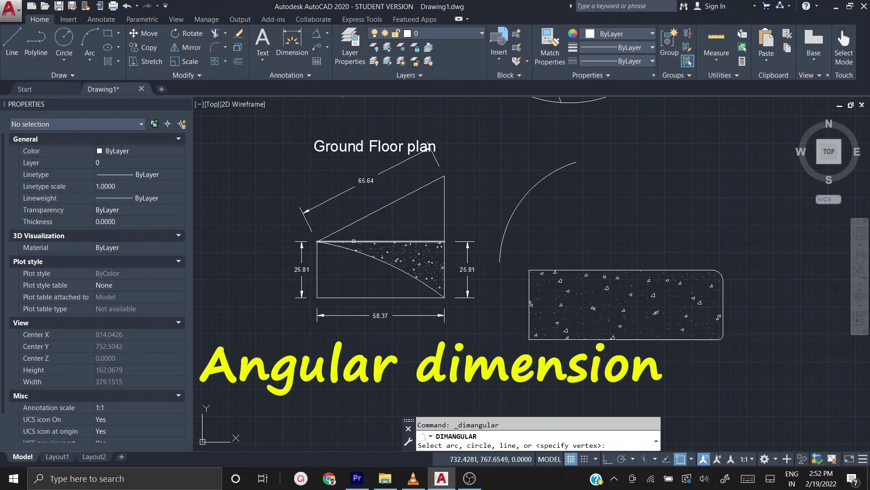
click(354, 241)
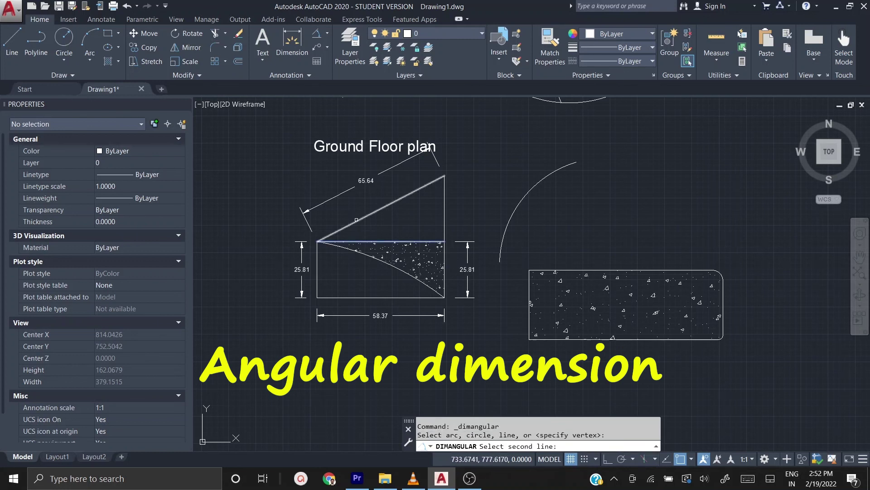
click(357, 219)
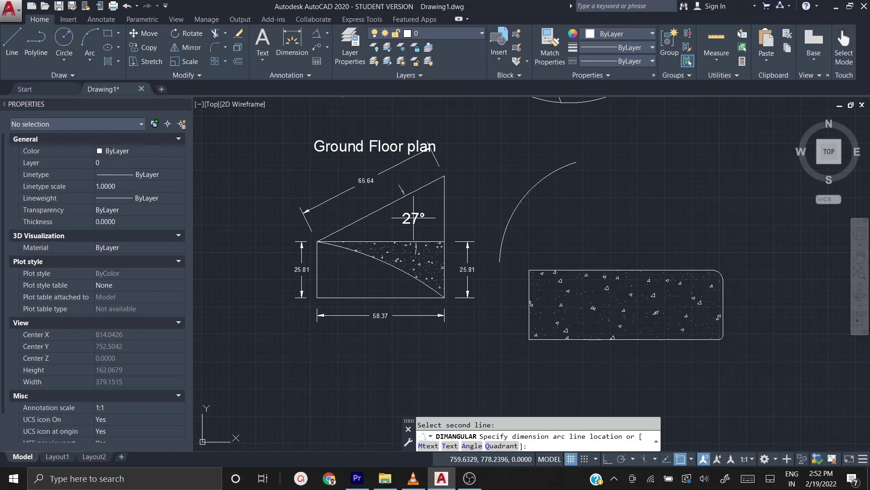
click(368, 234)
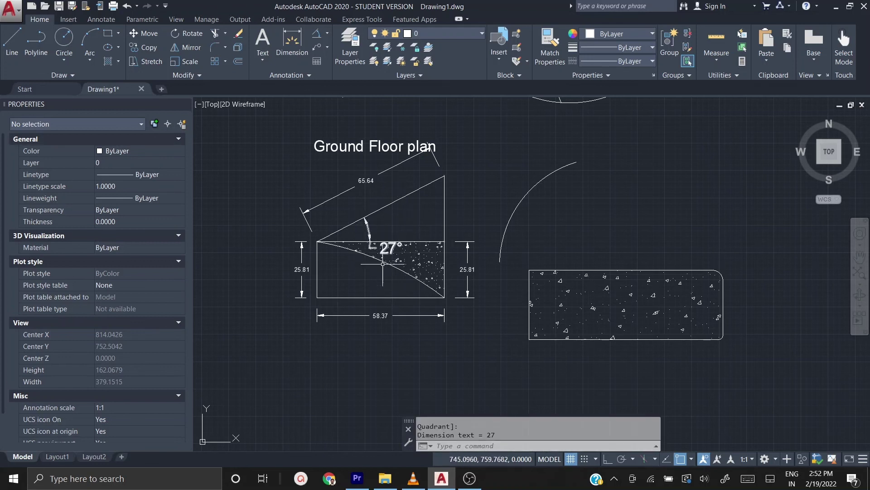